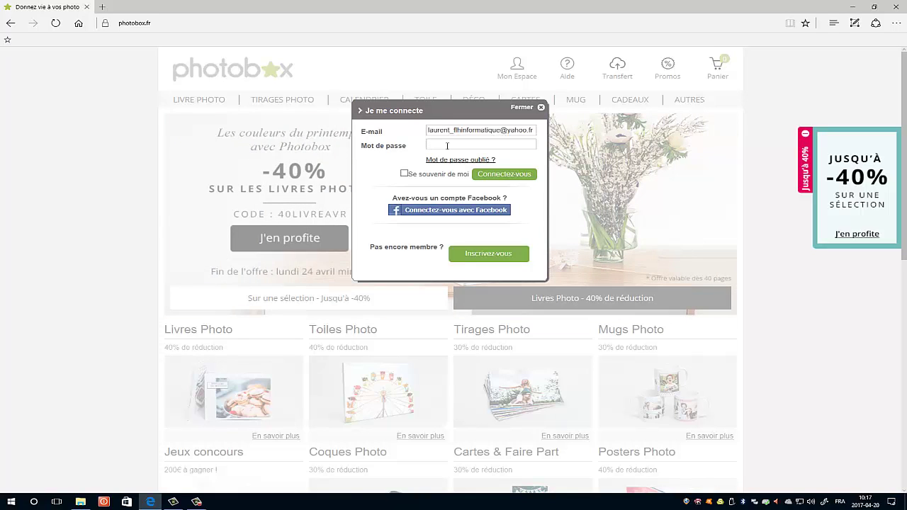
# Sign in to the Photobox account with the account password and decline saving the password in the browser.
pyautogui.write('••••••••••')
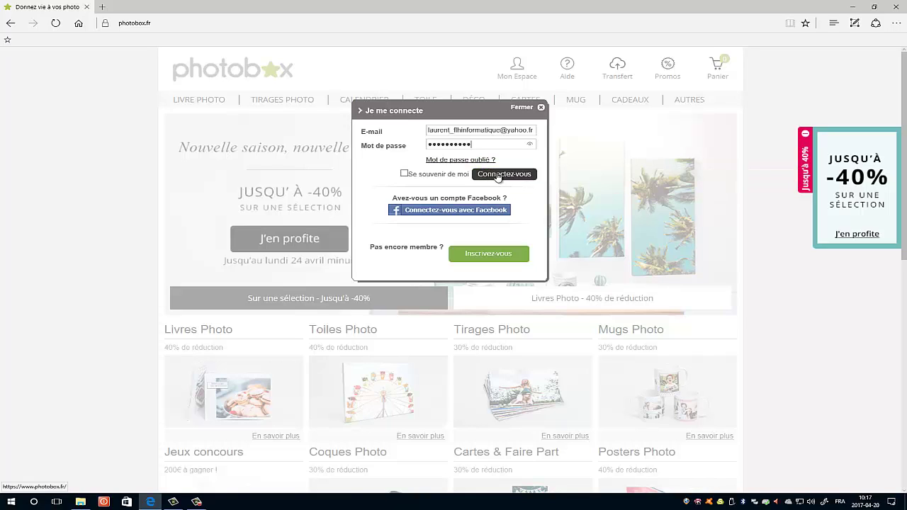
pyautogui.click(499, 175)
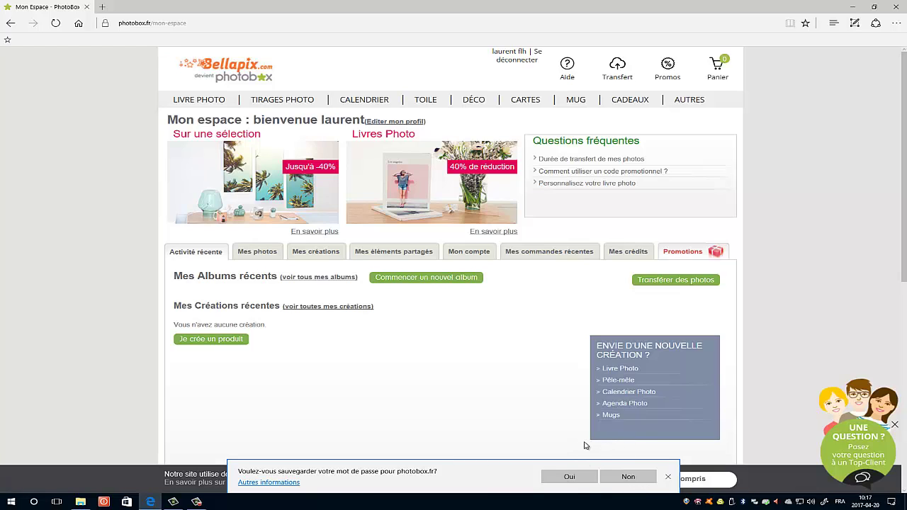
pyautogui.click(627, 478)
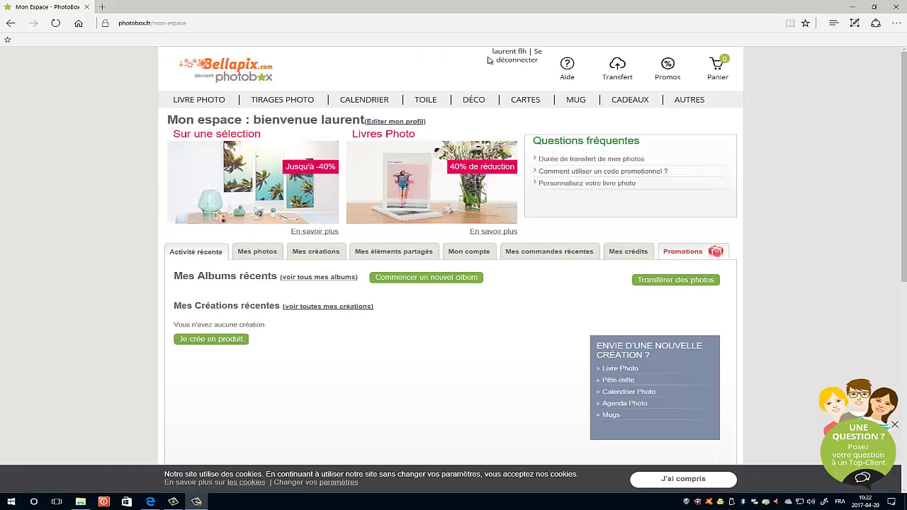
# Open the account's profile for editing from the personal space.
pyautogui.click(511, 53)
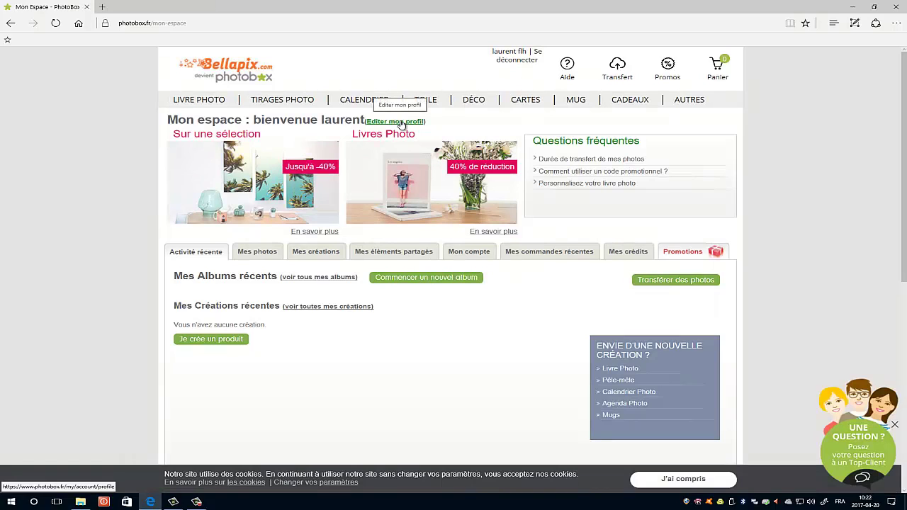
pyautogui.click(401, 121)
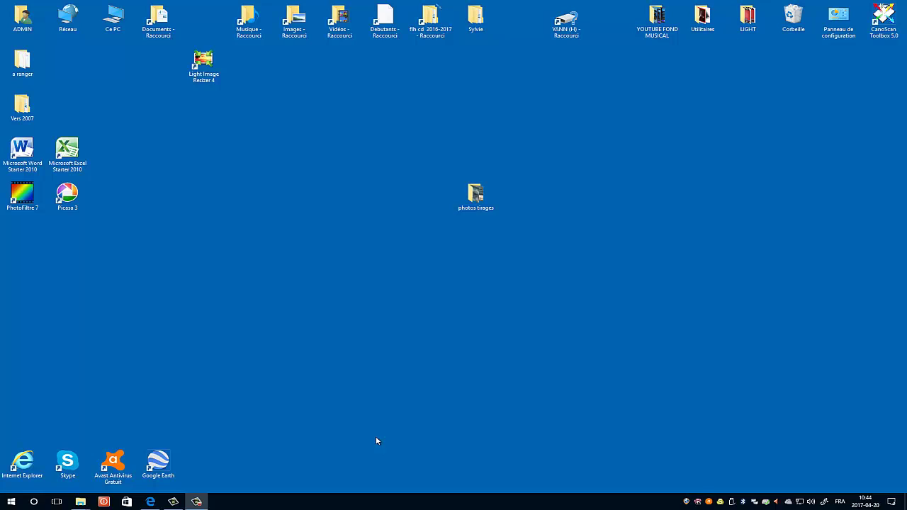
# Open the "photos tirages" folder on the desktop to view the photos prepared for printing.
pyautogui.doubleClick(475, 197)
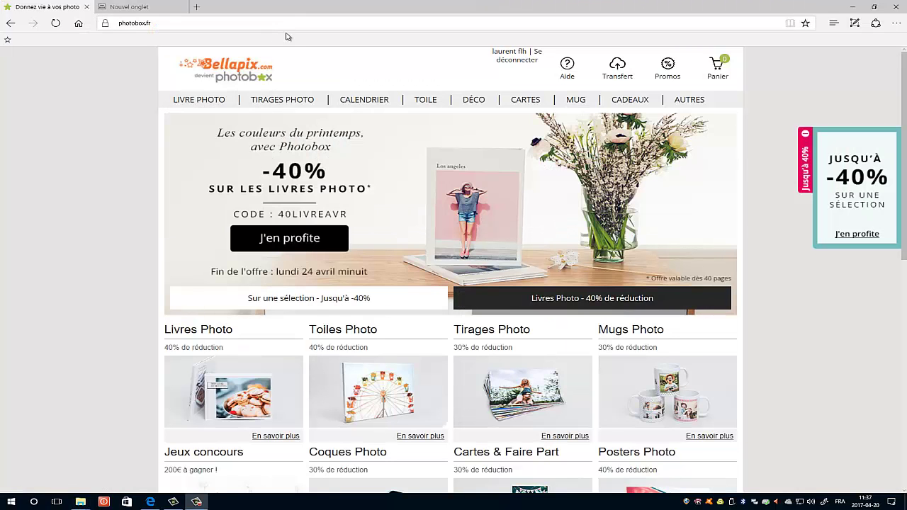
# Show all photo print products in the Photobox shop and examine the formats and starting prices on offer.
pyautogui.moveTo(282, 101)
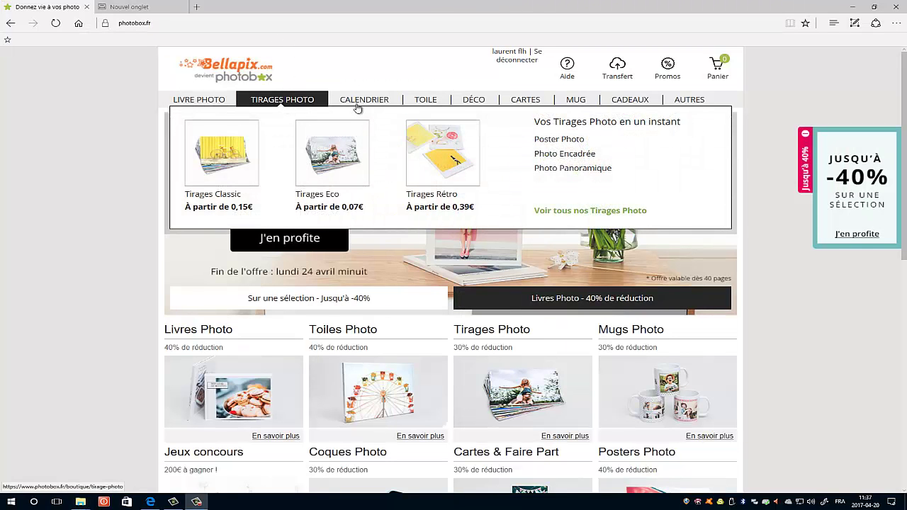
pyautogui.click(574, 211)
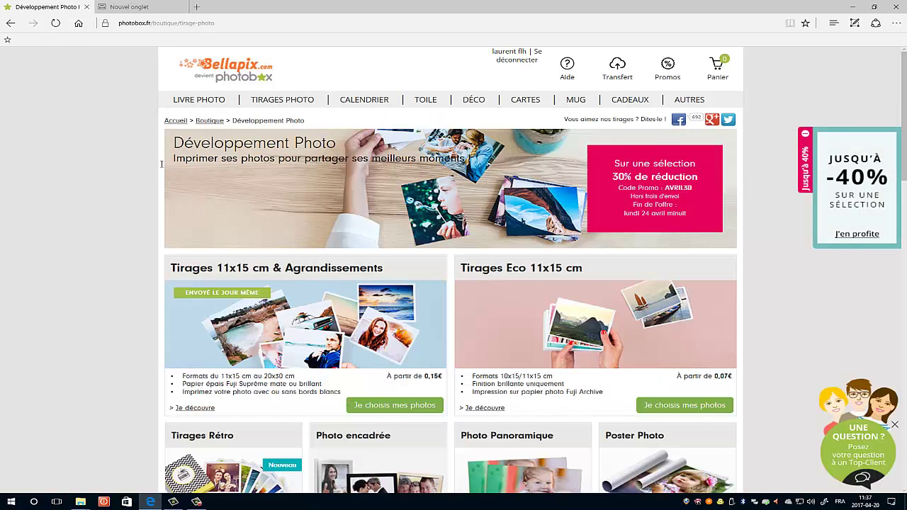
pyautogui.scroll(-2, 106, 170)
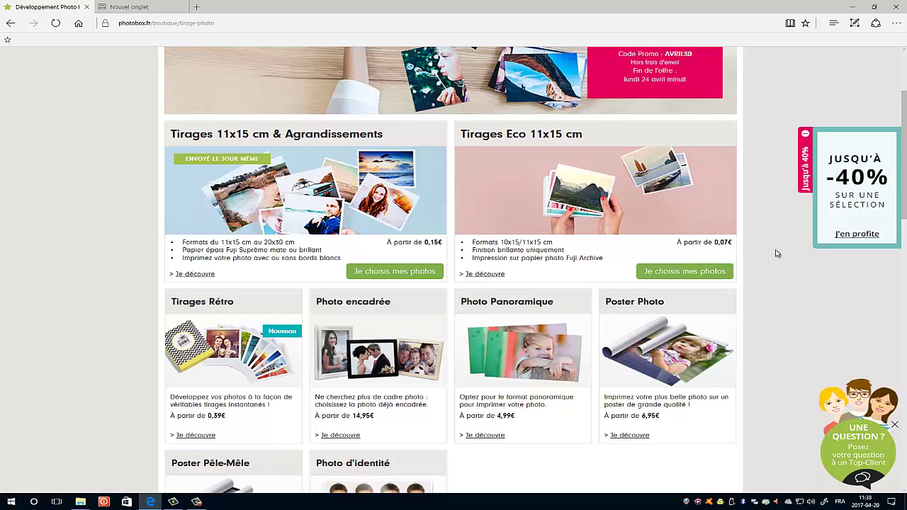
pyautogui.scroll(-2, 185, 282)
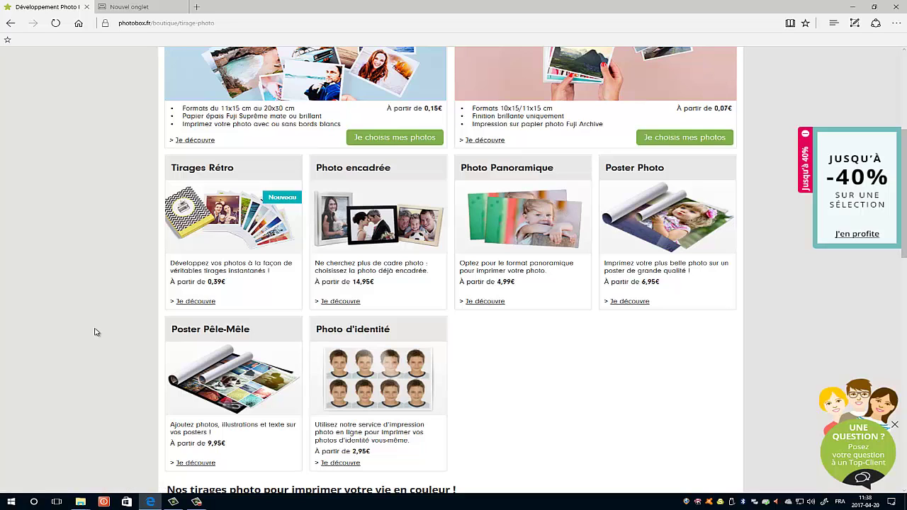
pyautogui.scroll(-1, 99, 317)
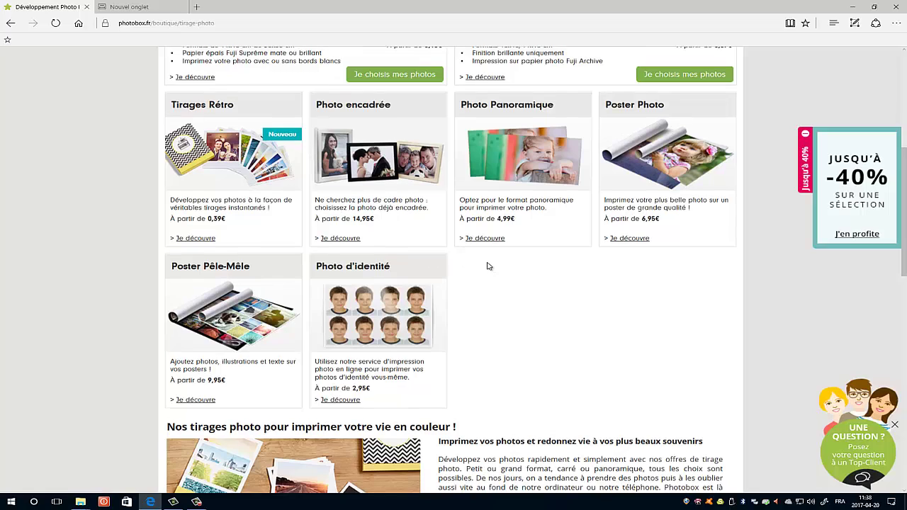
pyautogui.scroll(3, 486, 267)
pyautogui.scroll(1, 484, 449)
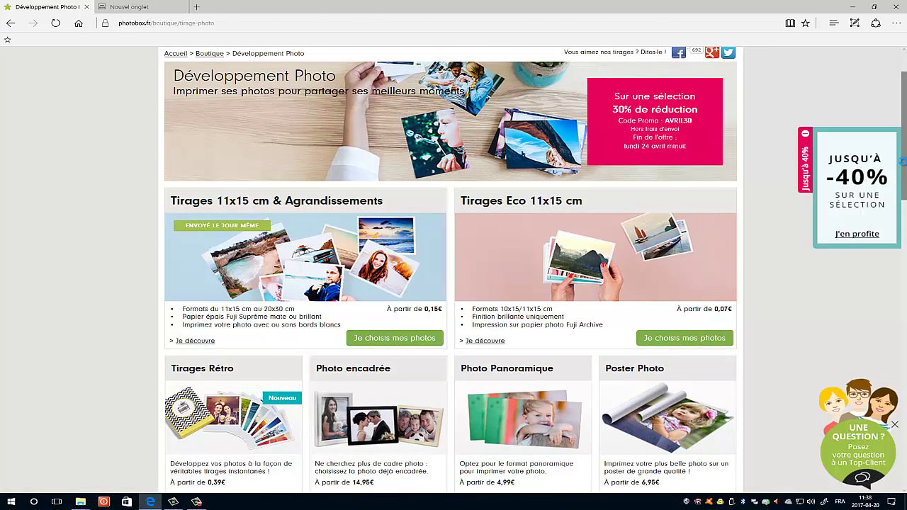
pyautogui.scroll(1, 903, 166)
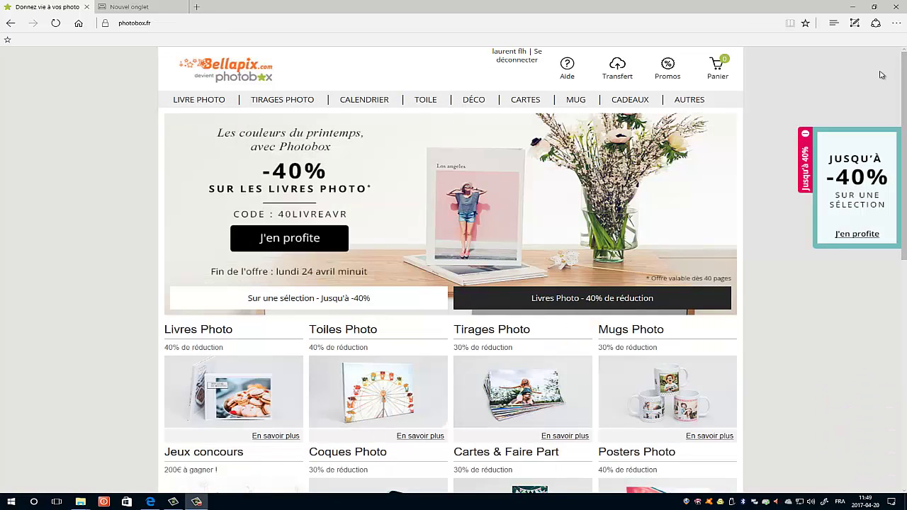
# Start a photo transfer from the computer and add all photos in the desktop folder "photos tirages" to the selection.
pyautogui.click(617, 71)
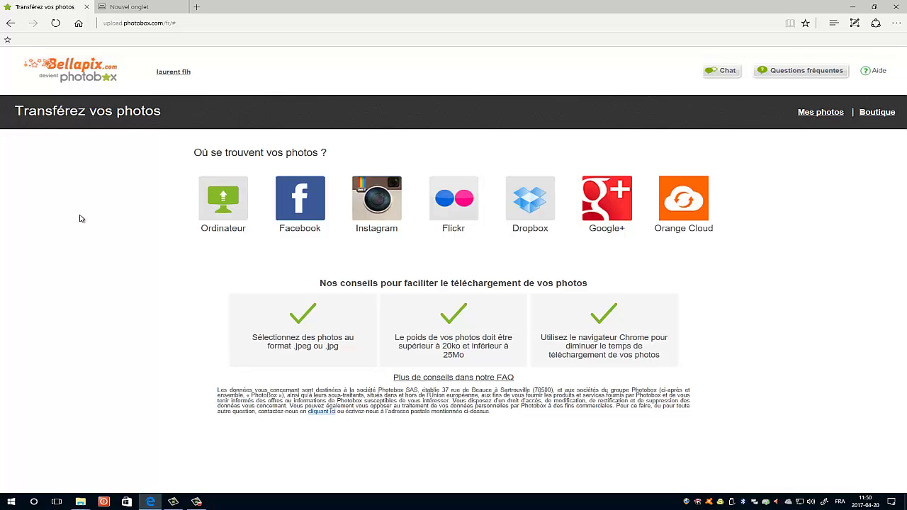
pyautogui.click(219, 207)
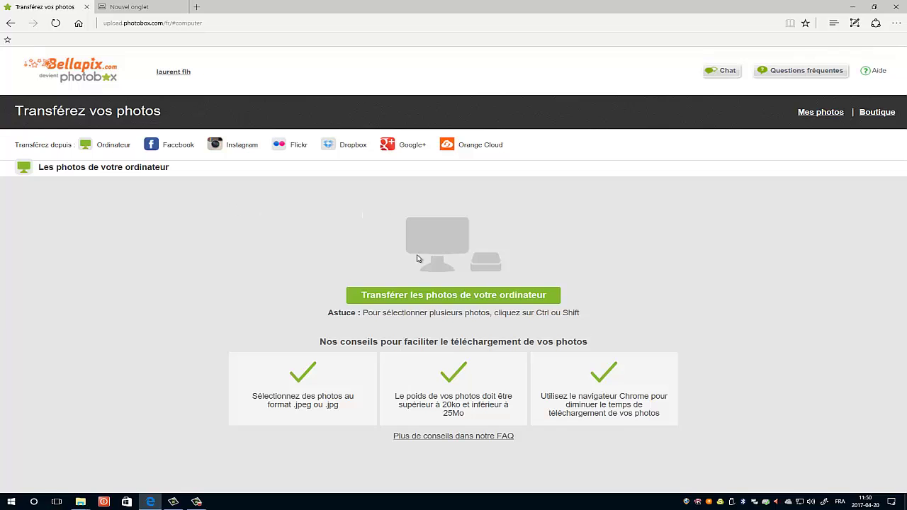
pyautogui.click(403, 297)
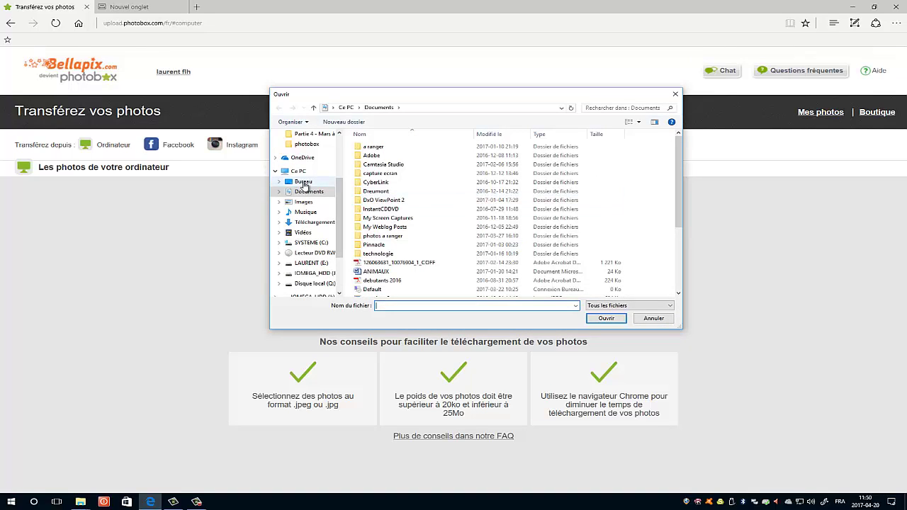
pyautogui.click(303, 182)
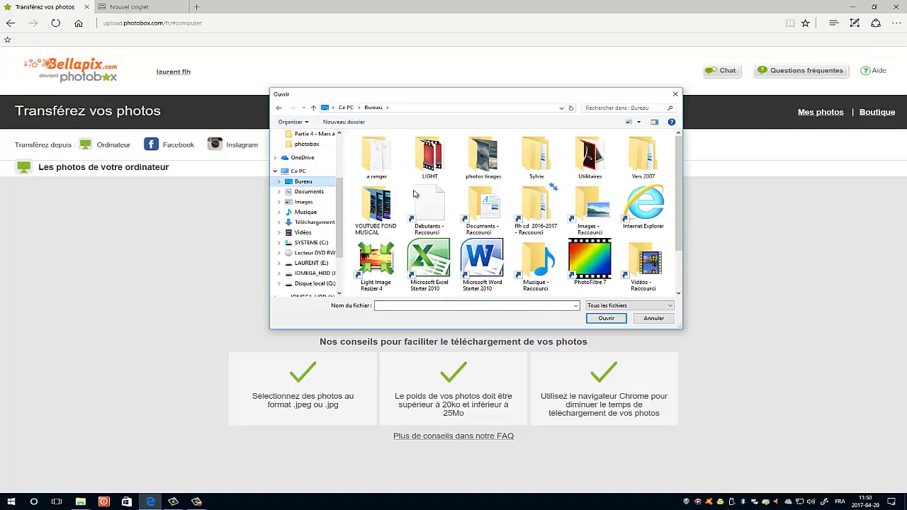
pyautogui.doubleClick(486, 160)
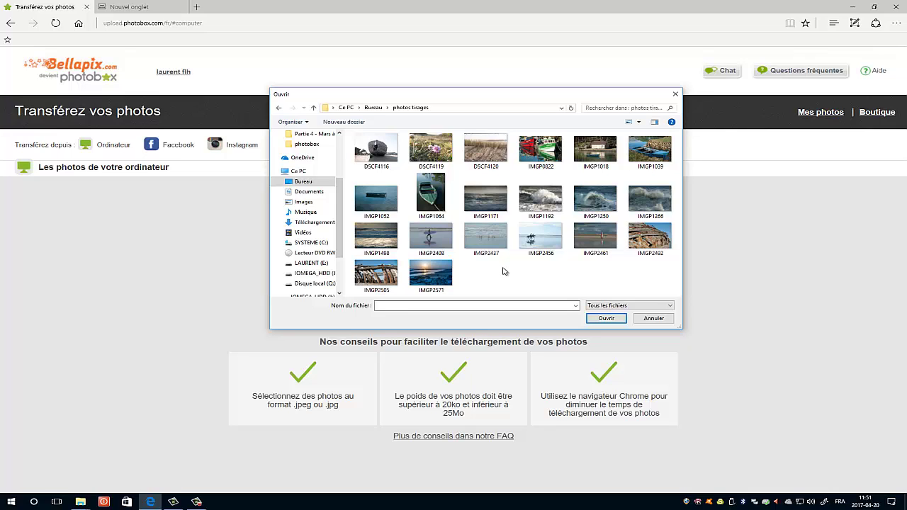
pyautogui.hotkey('ctrl', 'a')
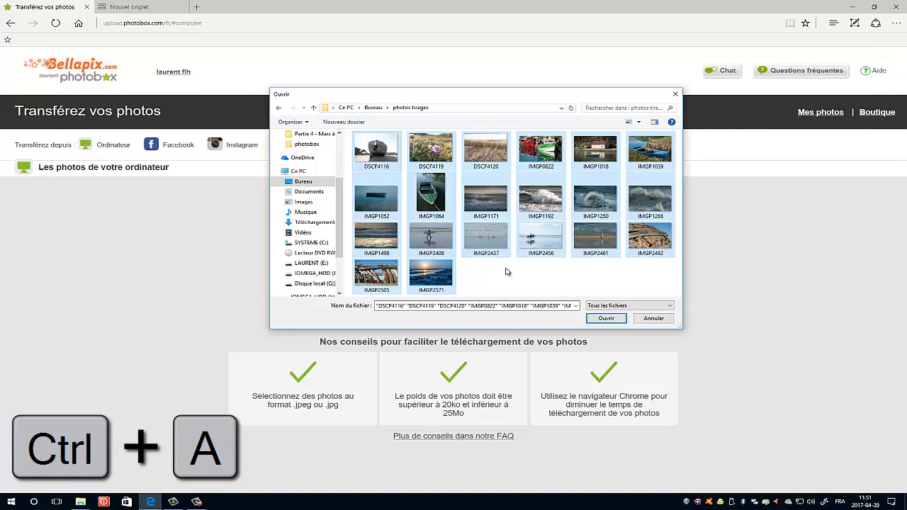
pyautogui.click(607, 318)
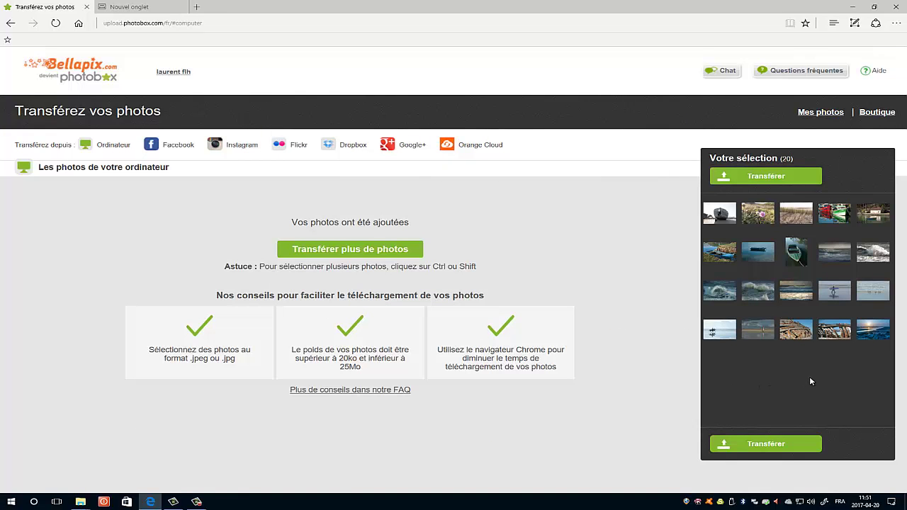
# Transfer the selected photos into a new album named "Avril 2017" and go to the transferred photos.
pyautogui.click(743, 178)
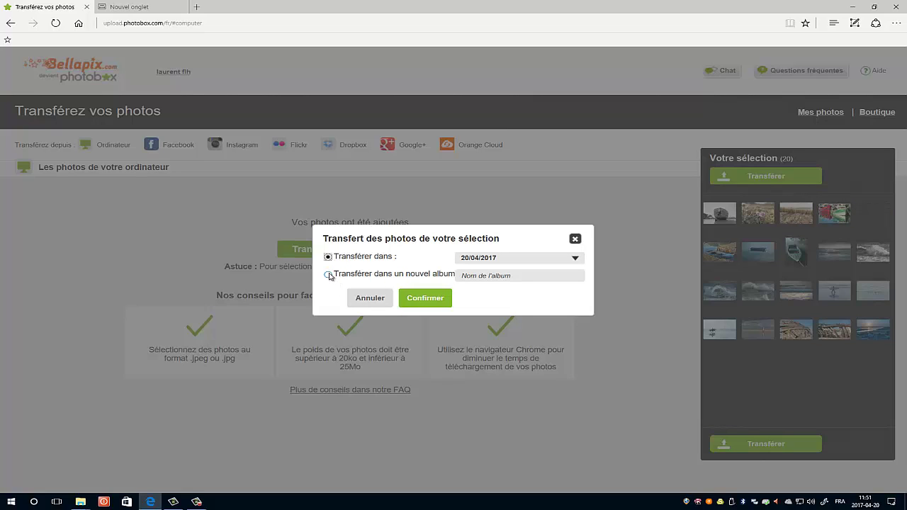
pyautogui.click(328, 274)
pyautogui.click(473, 275)
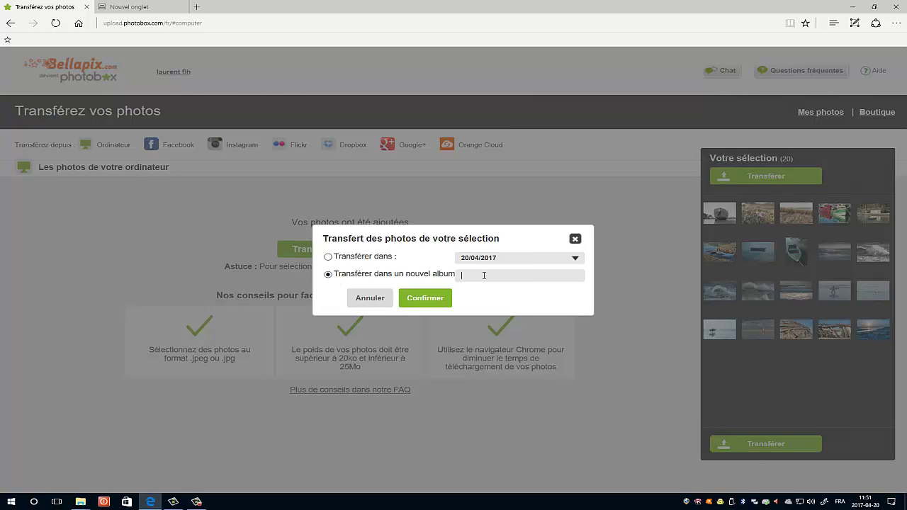
pyautogui.write('Avril 2017')
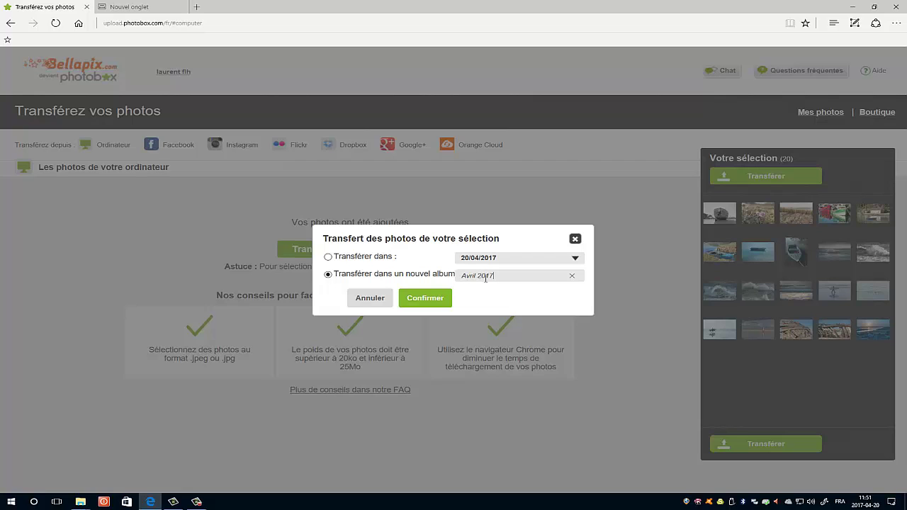
pyautogui.click(425, 298)
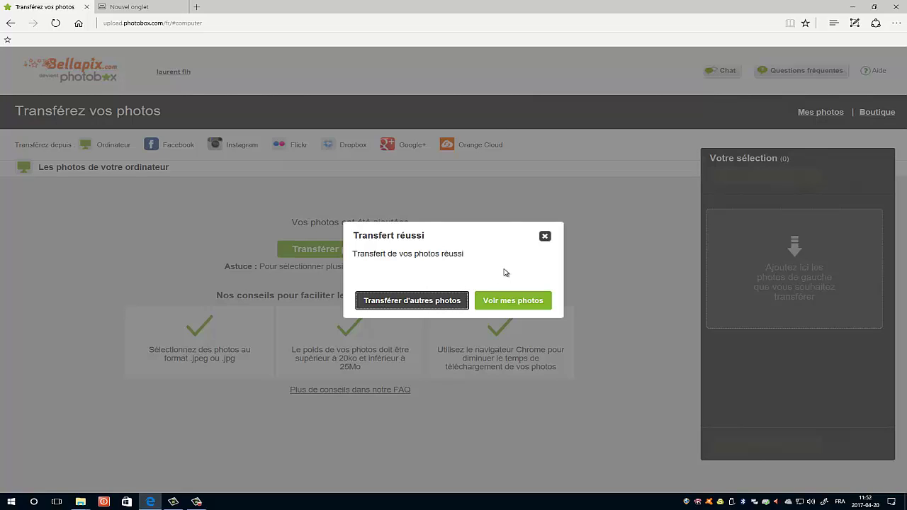
pyautogui.click(522, 305)
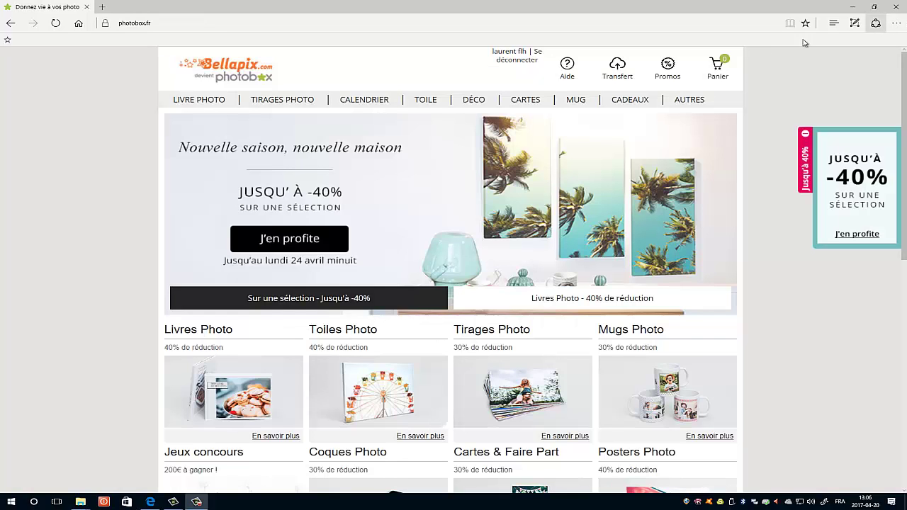
# Start a photo transfer from Facebook and sign in with the Facebook account's e-mail or phone and password.
pyautogui.click(615, 73)
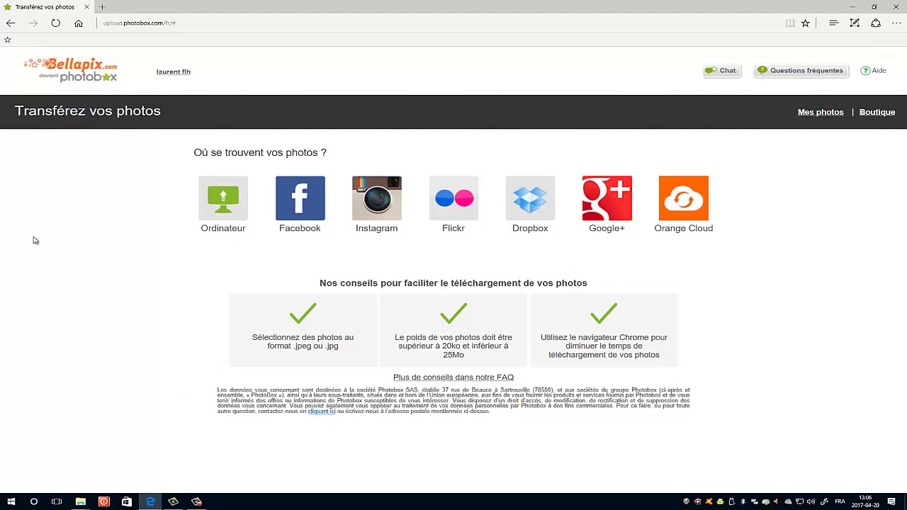
pyautogui.click(298, 205)
pyautogui.click(298, 201)
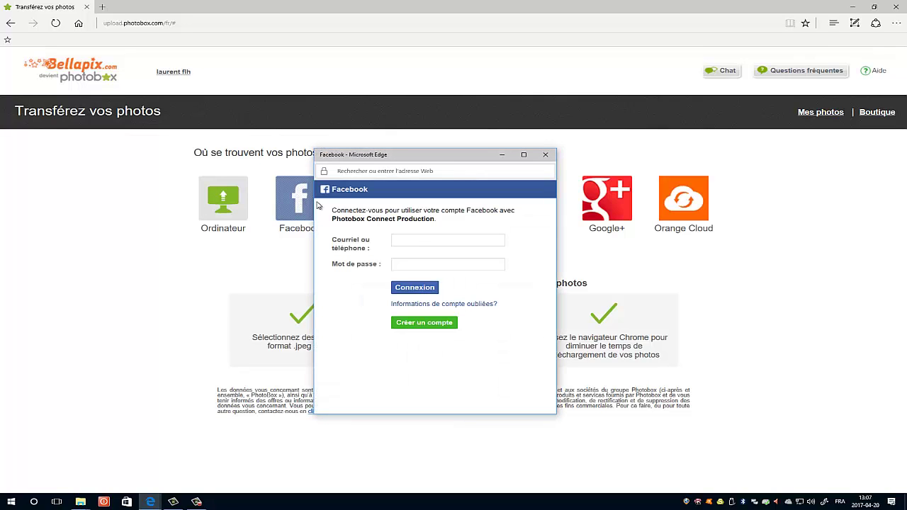
pyautogui.click(425, 244)
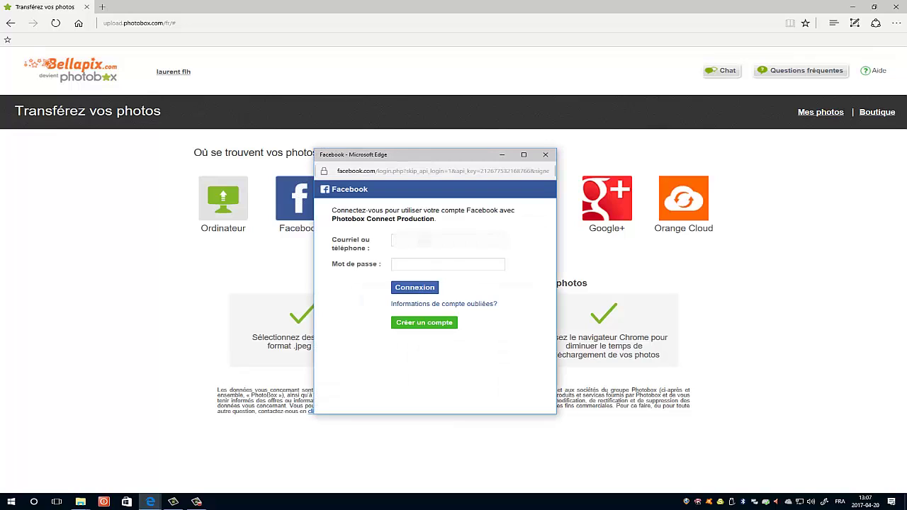
pyautogui.click(420, 265)
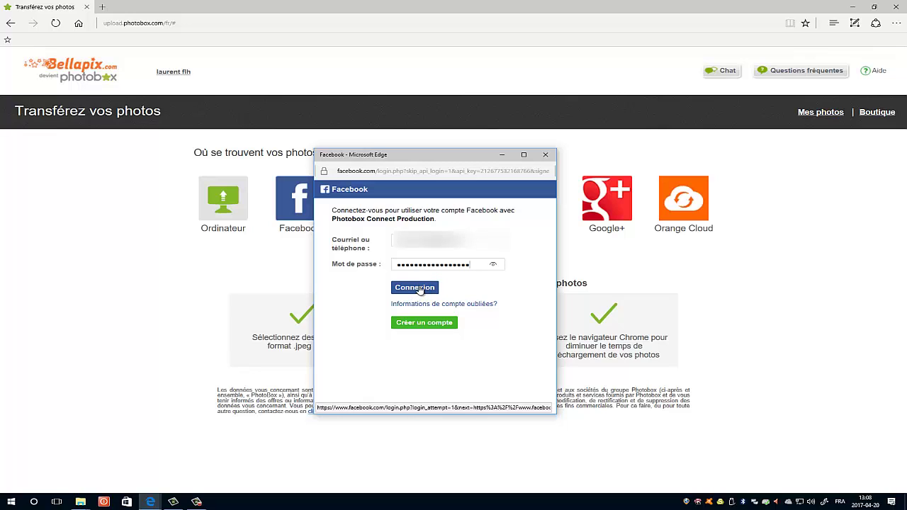
pyautogui.click(419, 288)
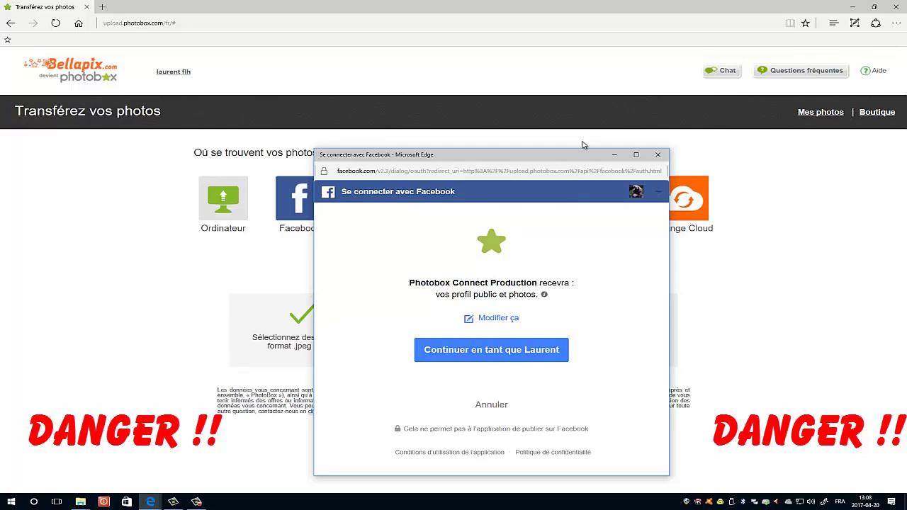
# Authorise Photobox Connect Production to access the Facebook account's public profile and photos.
pyautogui.click(480, 356)
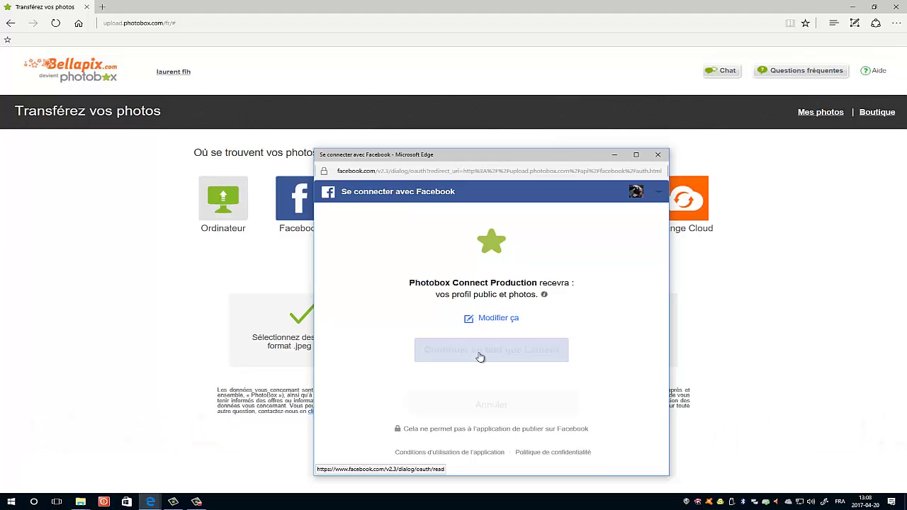
pyautogui.click(480, 355)
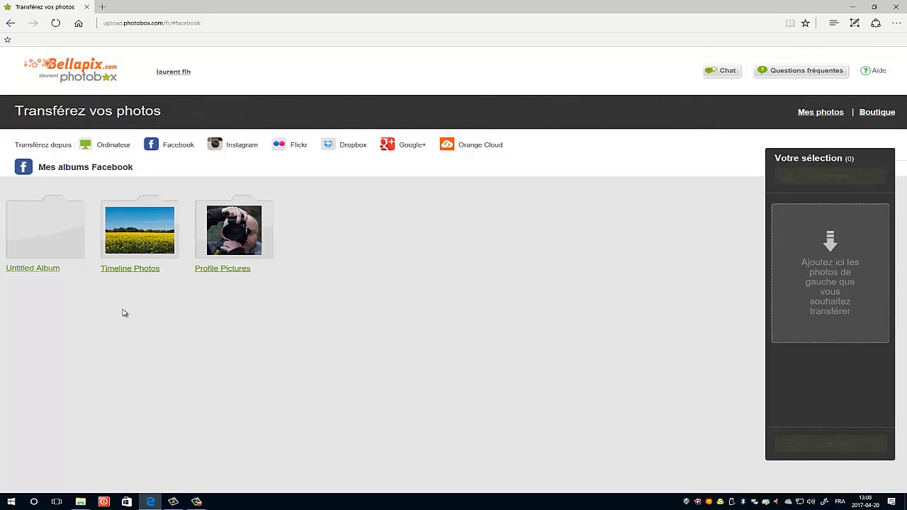
# From the Facebook album Timeline Photos, select the yellow-green lichen, red lichen and red boat photos for transfer.
pyautogui.click(122, 269)
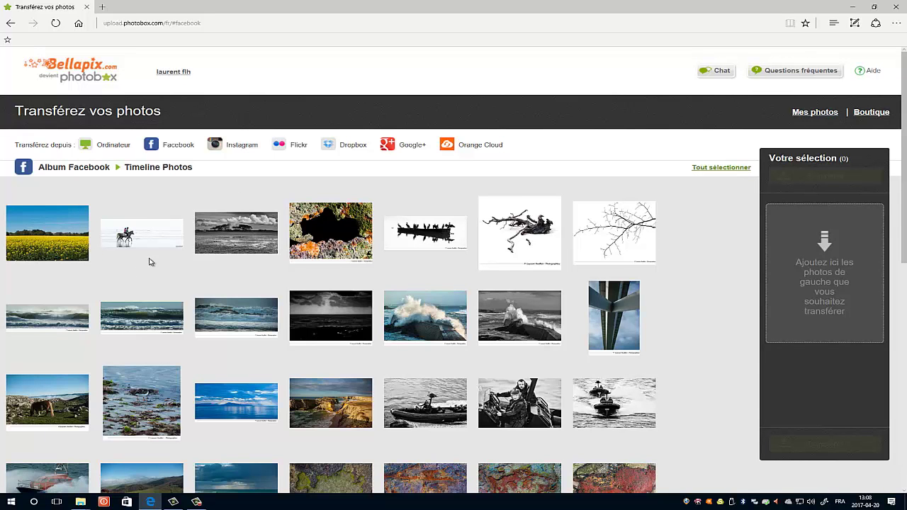
pyautogui.scroll(-3, 217, 229)
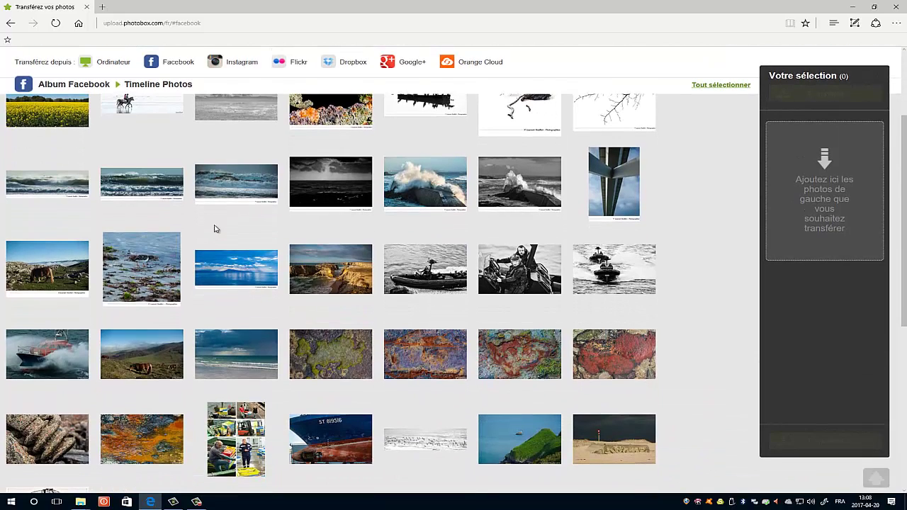
pyautogui.click(337, 354)
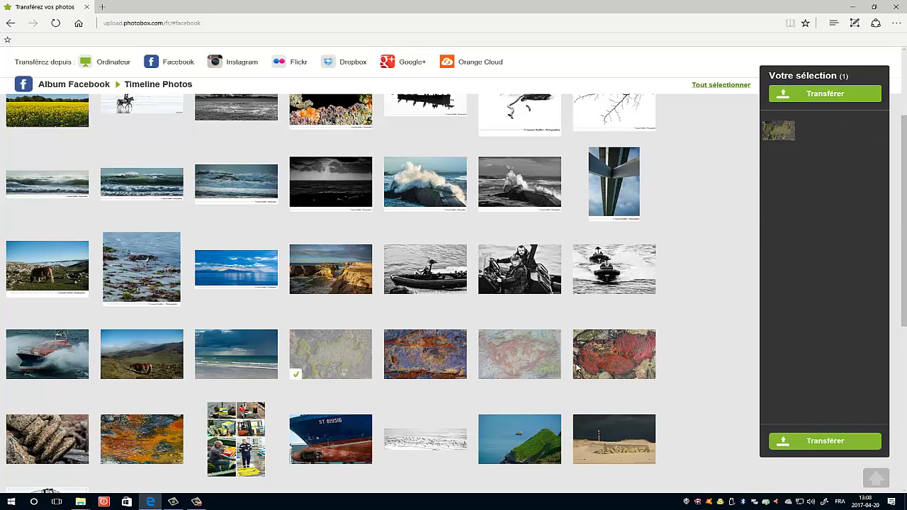
pyautogui.click(597, 372)
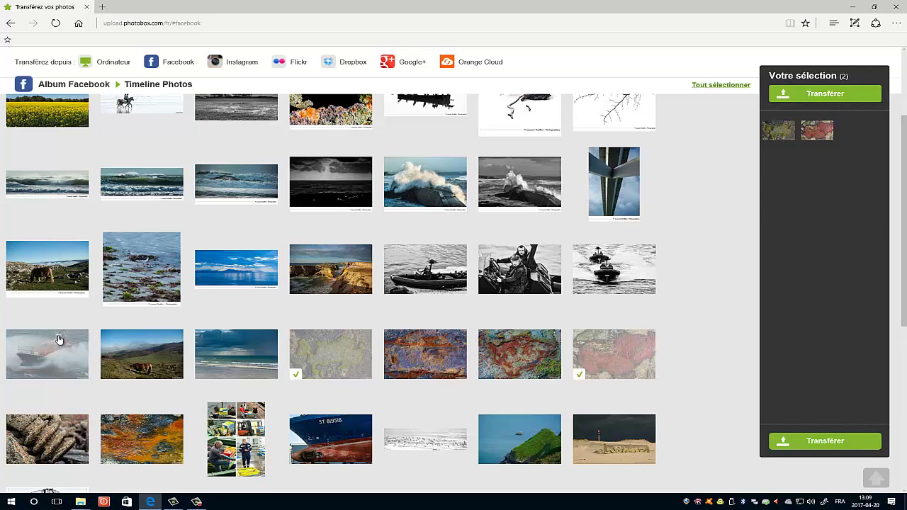
pyautogui.click(14, 377)
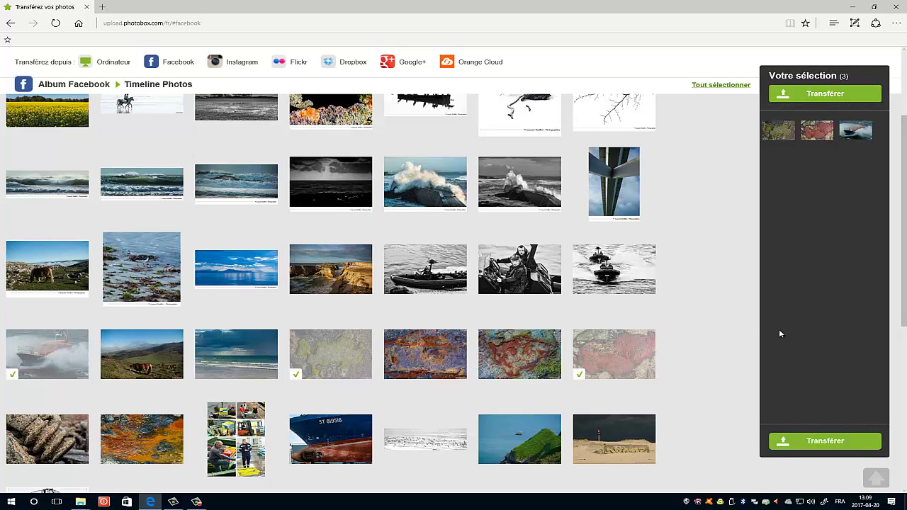
# Transfer the three selected Facebook photos into the existing album "Avril 2017".
pyautogui.click(823, 98)
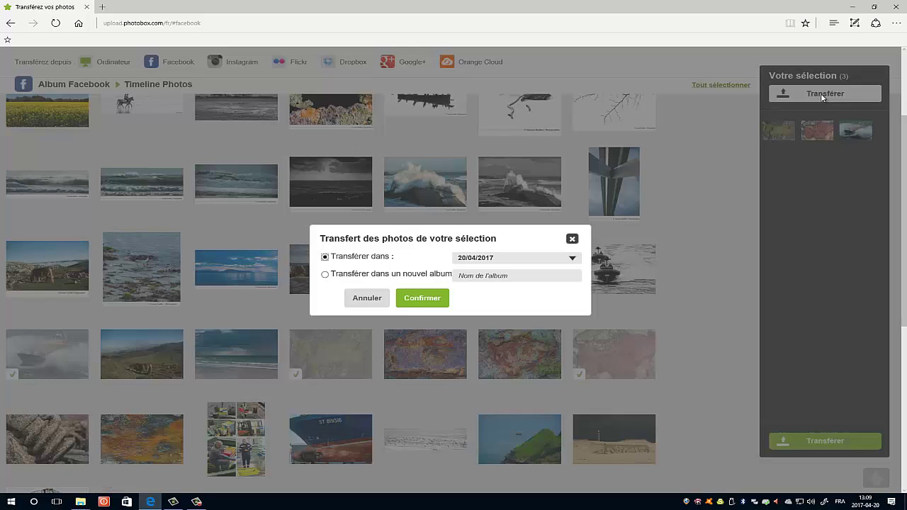
pyautogui.click(333, 276)
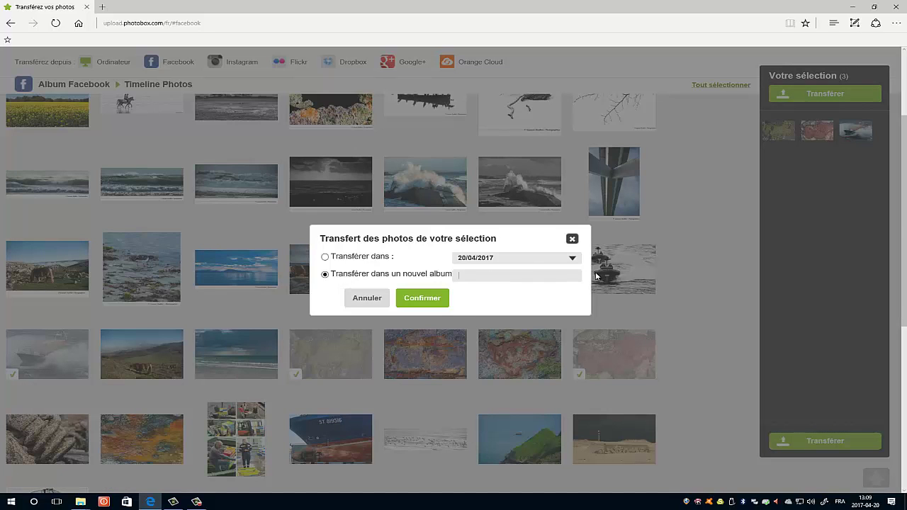
pyautogui.click(326, 258)
pyautogui.click(572, 260)
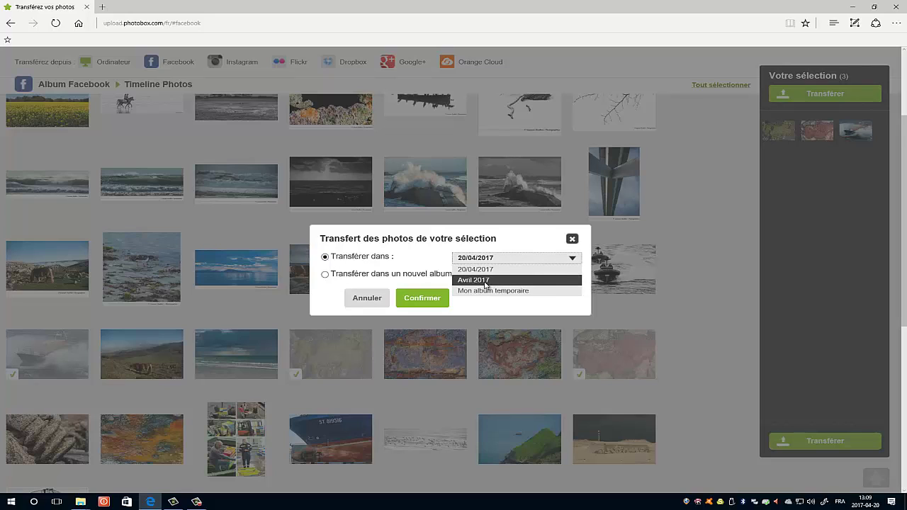
pyautogui.click(486, 280)
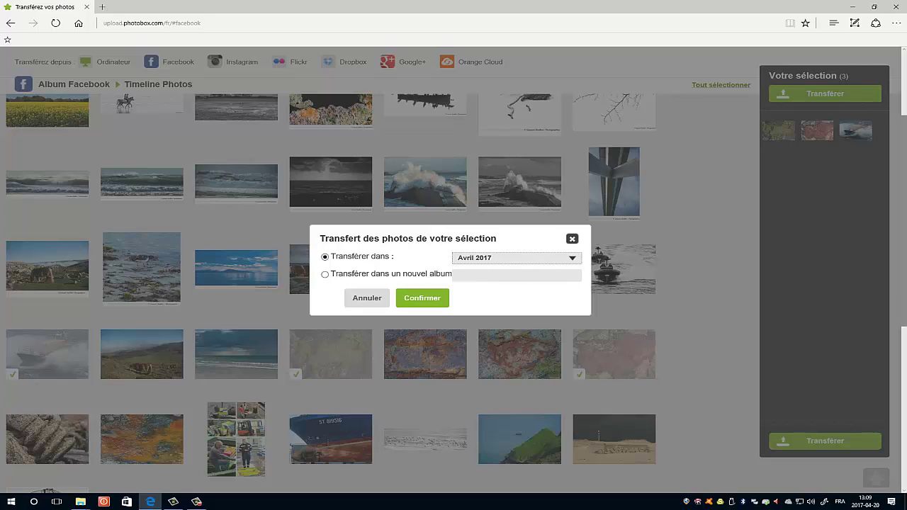
pyautogui.click(427, 299)
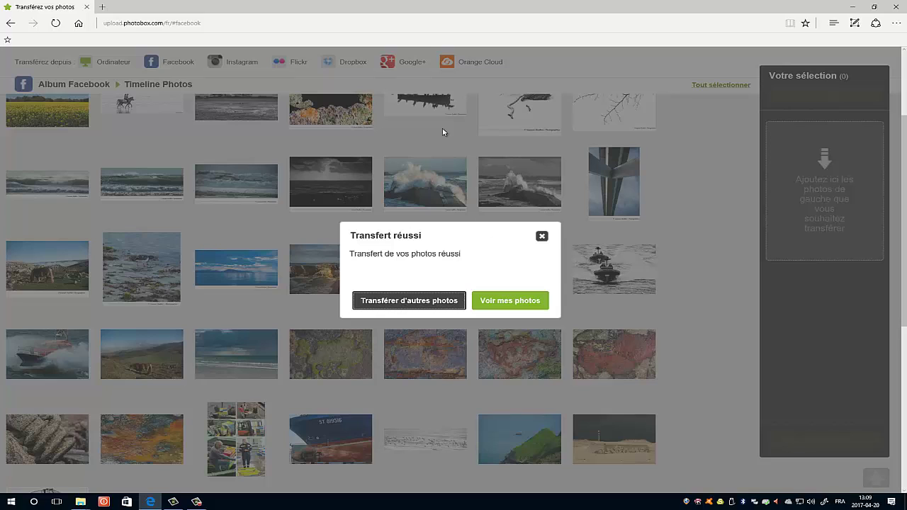
# Switch to Facebook in a new browser tab and remove Photobox Connect Production from the account's connected applications.
pyautogui.click(103, 8)
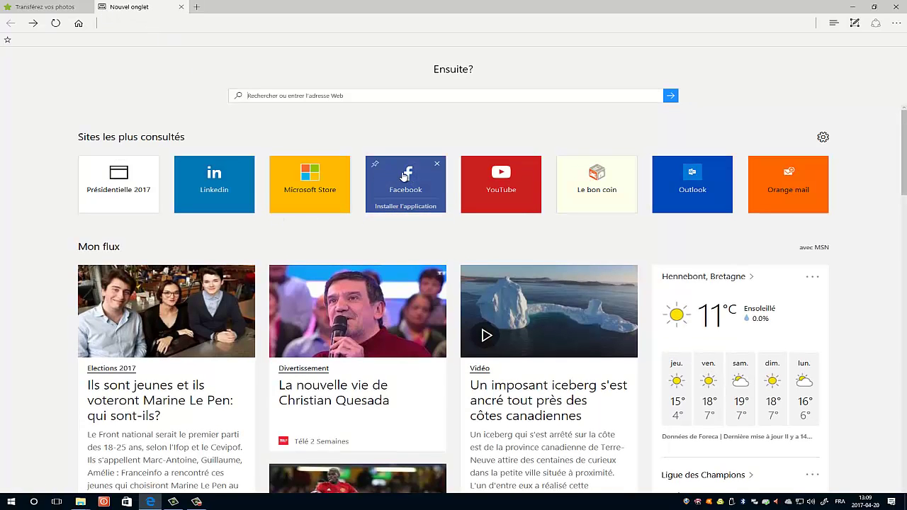
pyautogui.click(405, 175)
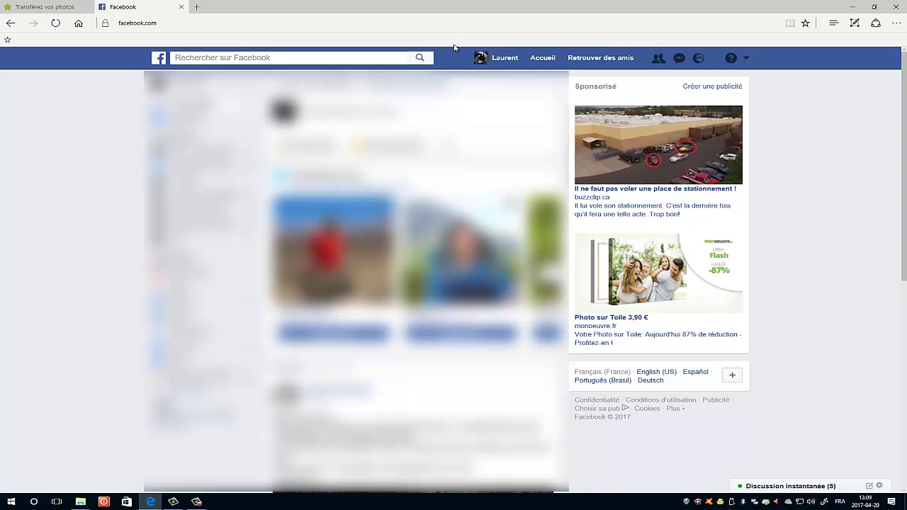
pyautogui.click(745, 61)
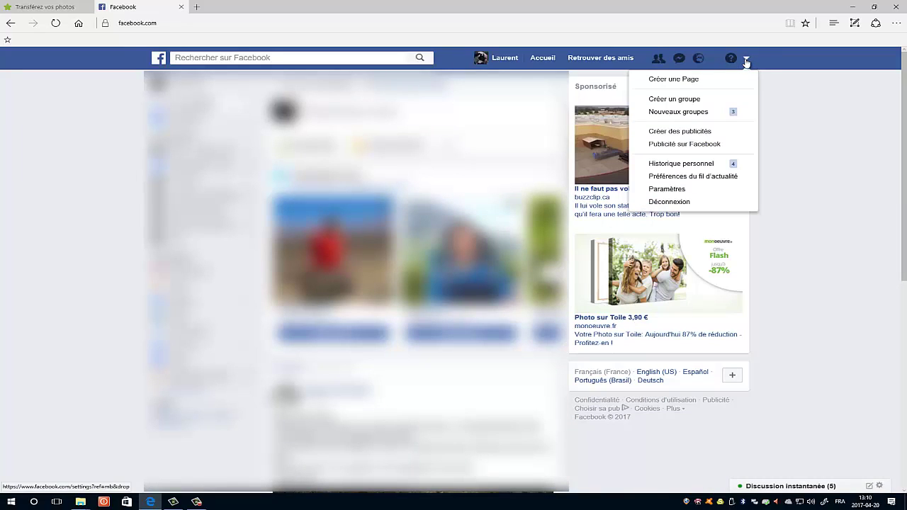
pyautogui.click(684, 189)
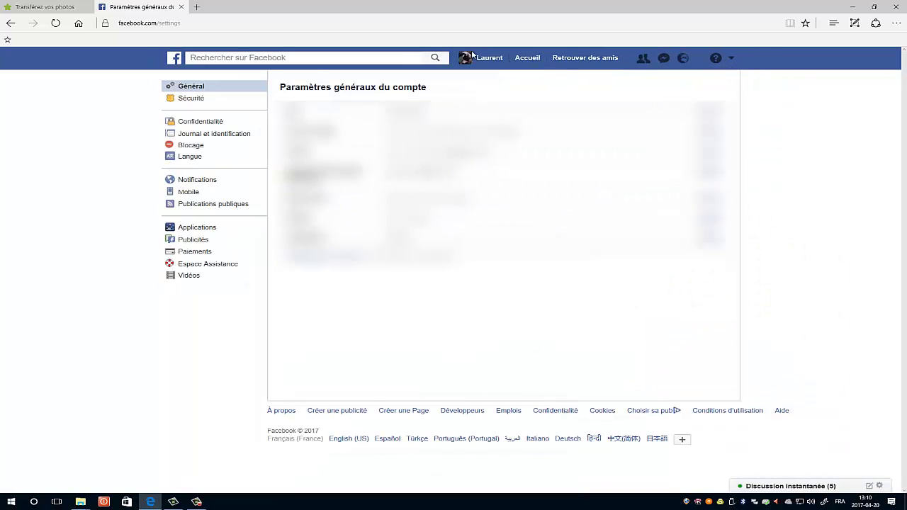
pyautogui.click(190, 230)
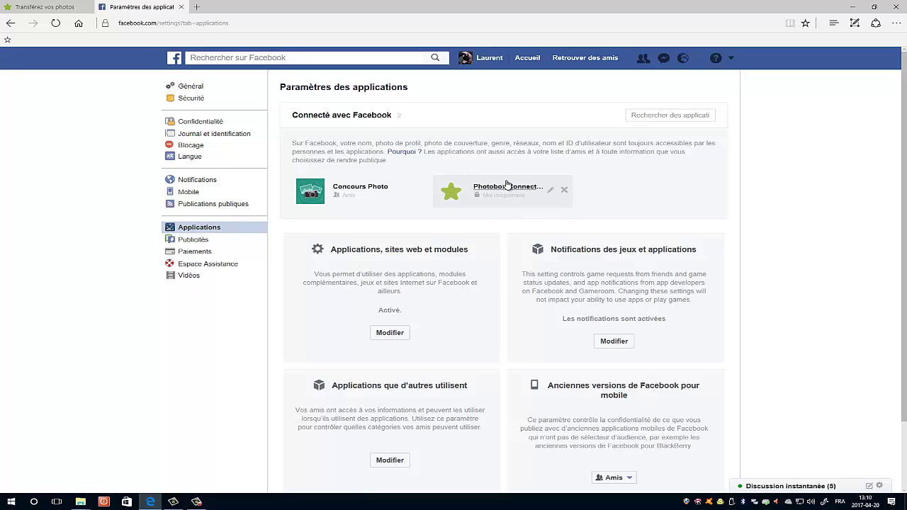
pyautogui.click(565, 193)
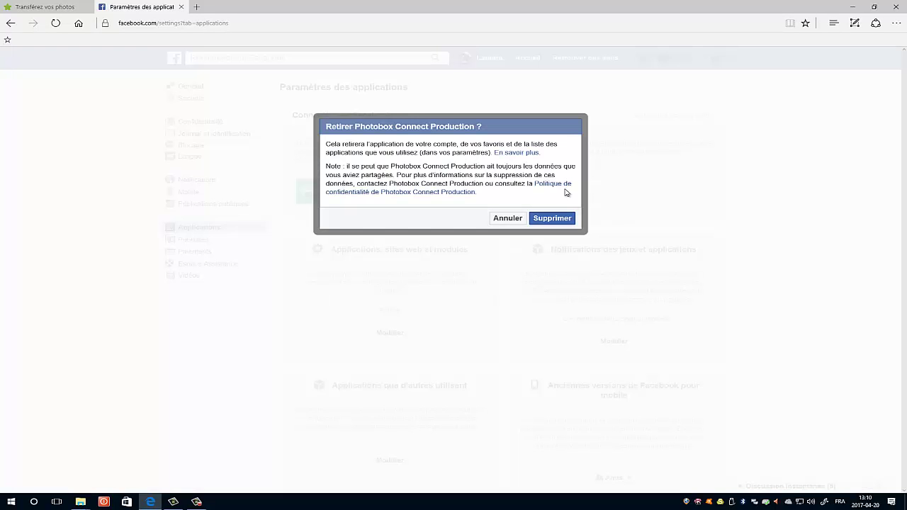
pyautogui.click(552, 219)
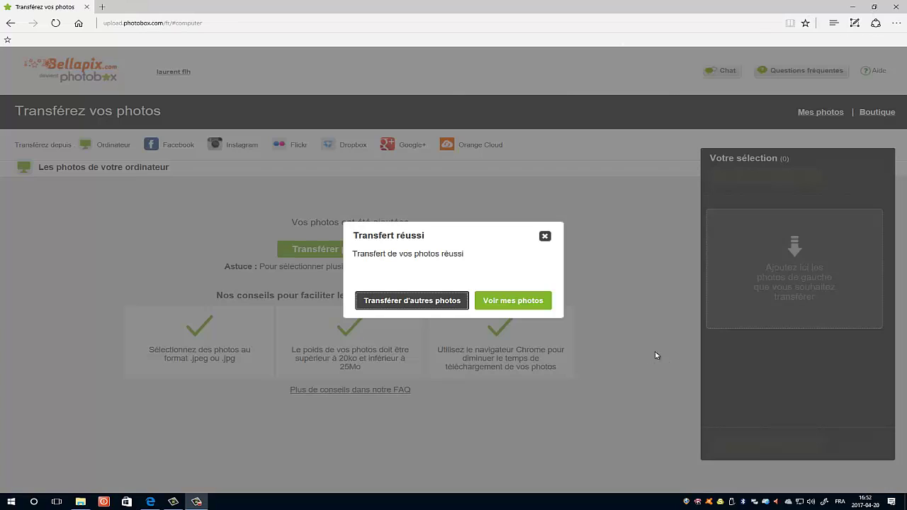
# Go to the transferred photos and look over the contents of the album "Avril 2017".
pyautogui.click(514, 301)
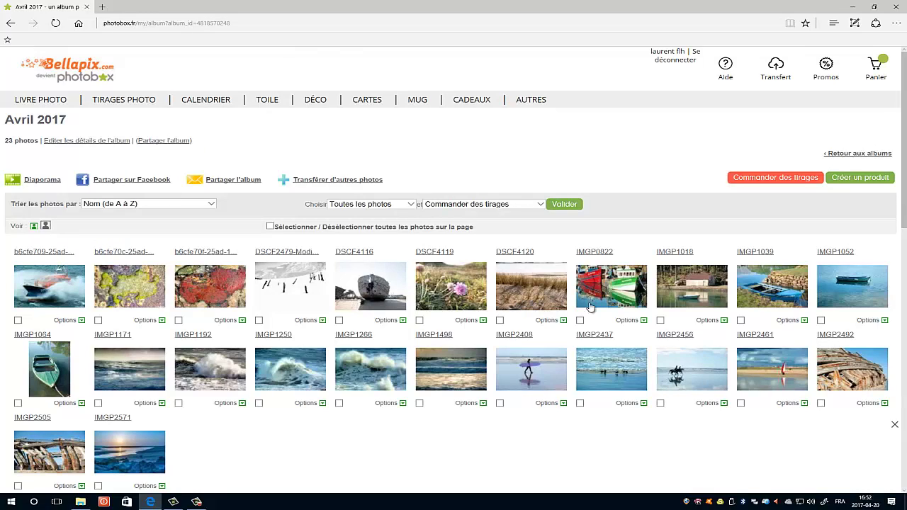
pyautogui.scroll(-3, 584, 301)
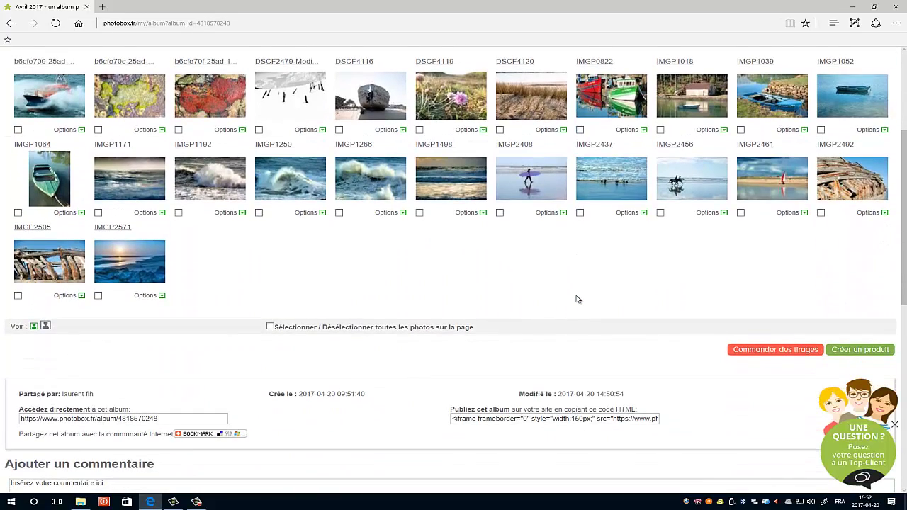
pyautogui.scroll(2, 577, 299)
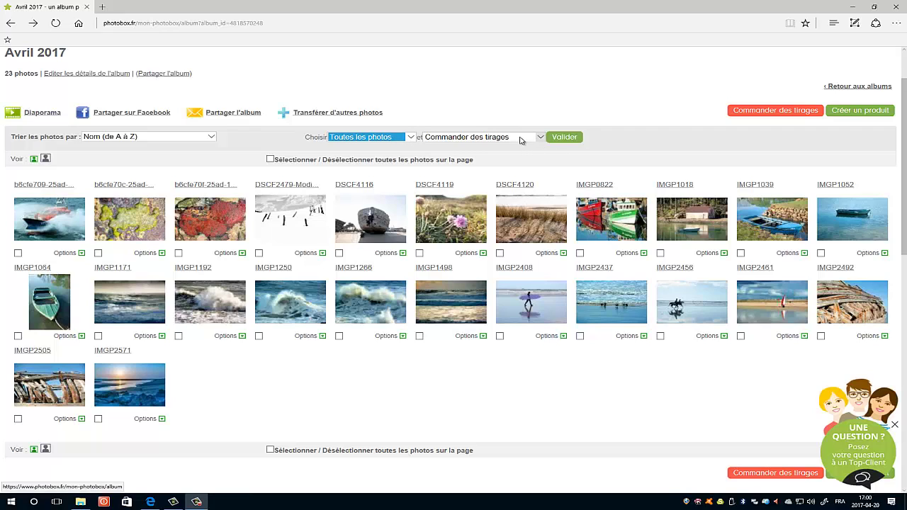
# Start a print order for all album photos as Tirage Classic 10x15 with mat finish, and continue to the selection and cropping page.
pyautogui.click(559, 139)
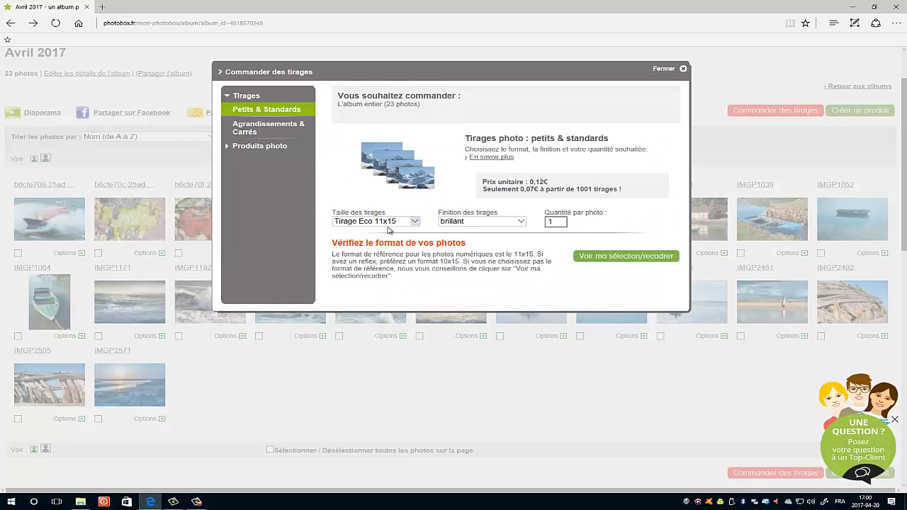
pyautogui.click(415, 222)
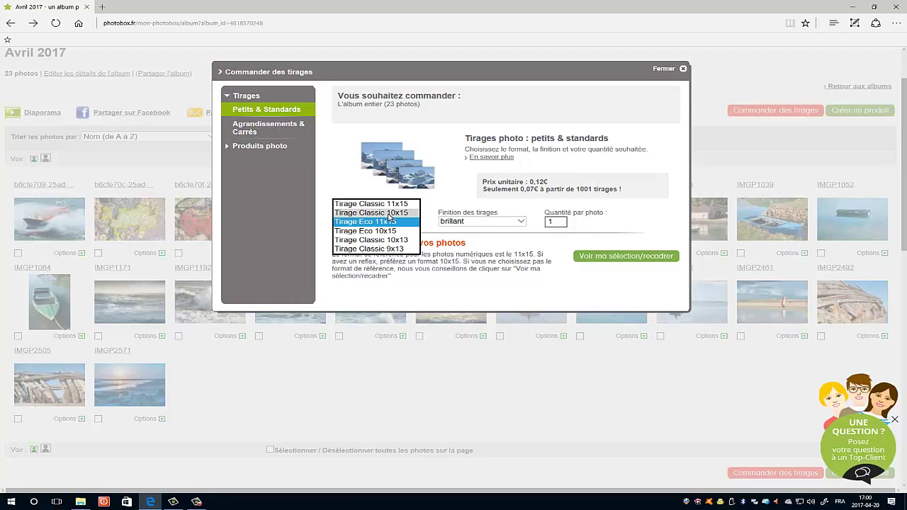
pyautogui.click(389, 214)
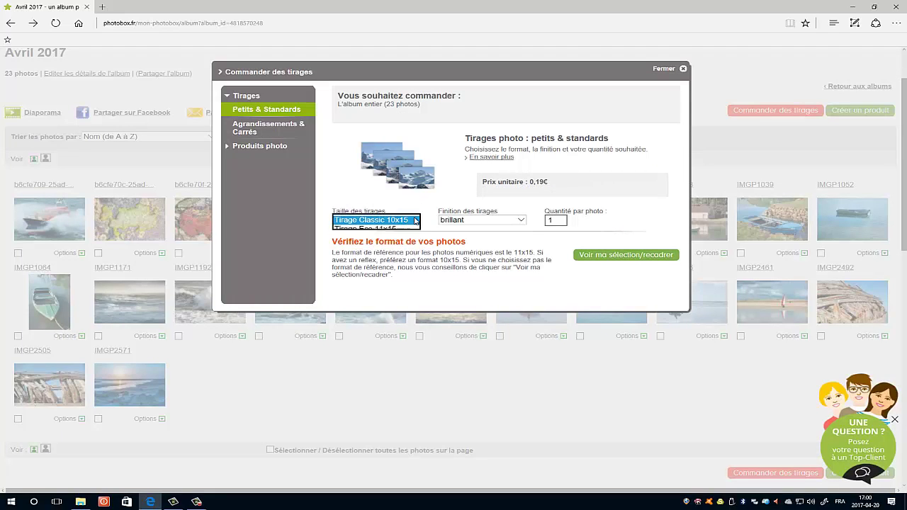
pyautogui.click(405, 222)
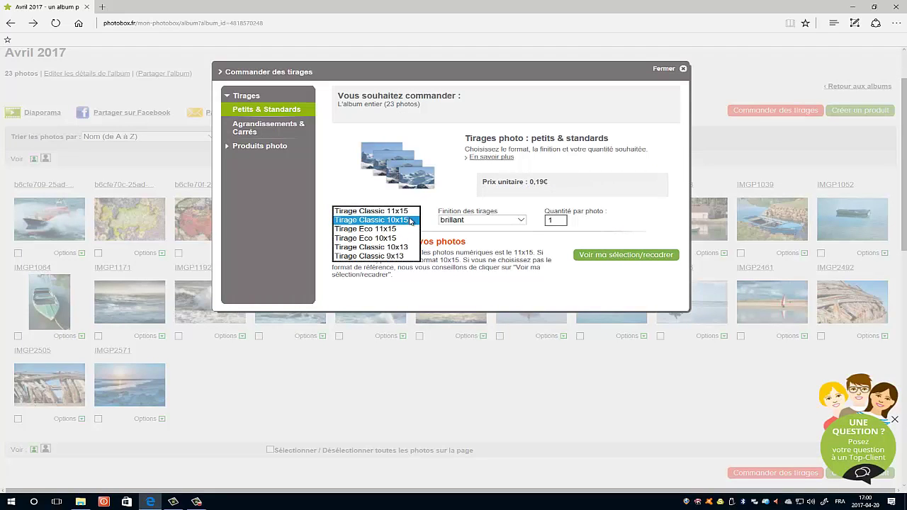
pyautogui.click(357, 221)
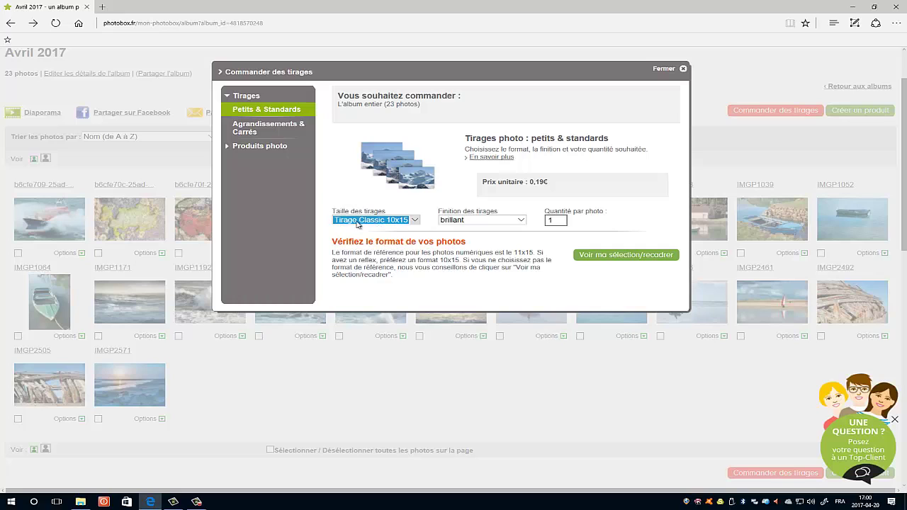
pyautogui.click(519, 221)
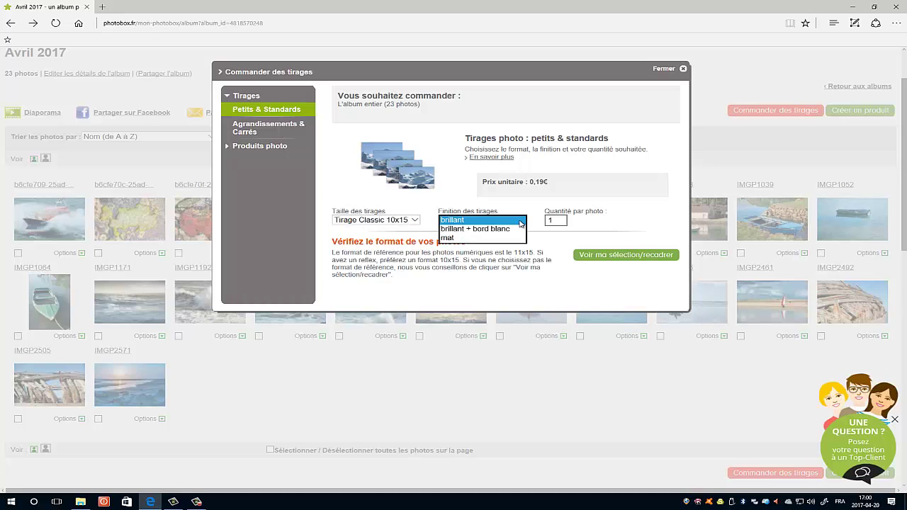
pyautogui.click(447, 240)
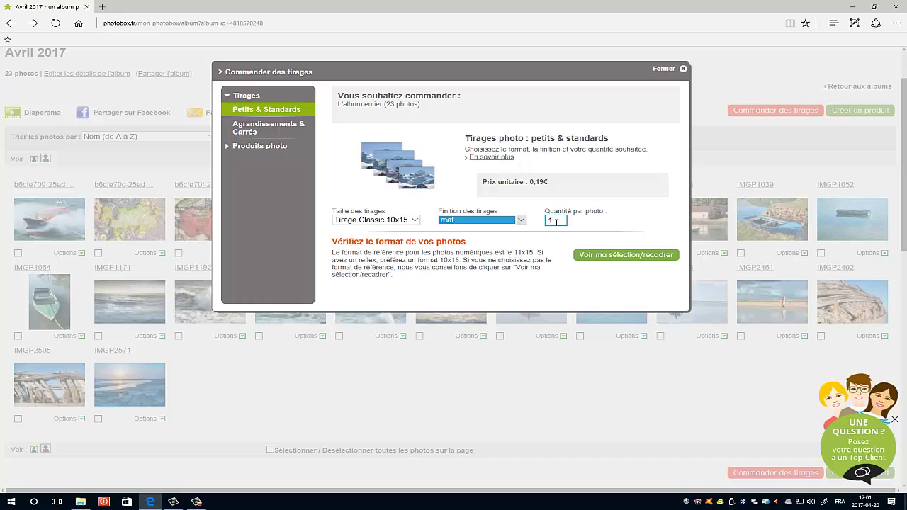
pyautogui.click(602, 256)
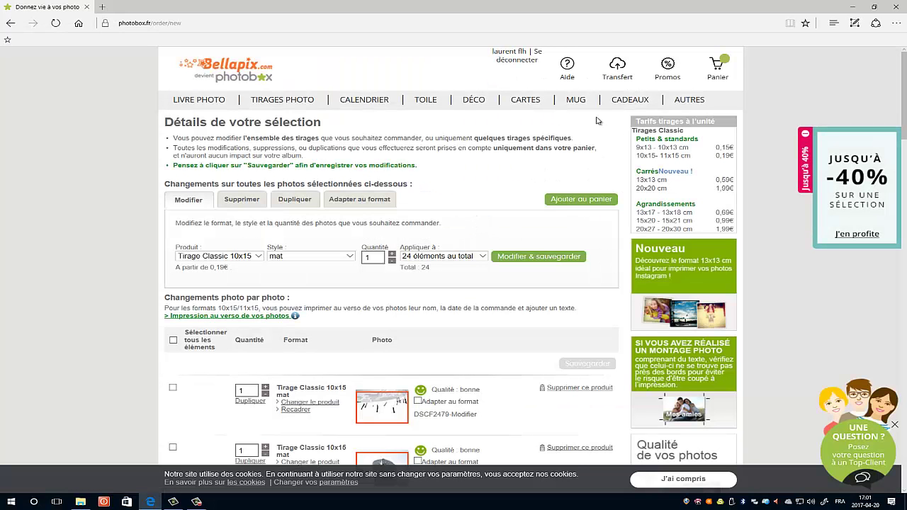
# Review the list of ordered prints, checking each photo's format, quality rating and crop frame.
pyautogui.scroll(-10, 375, 223)
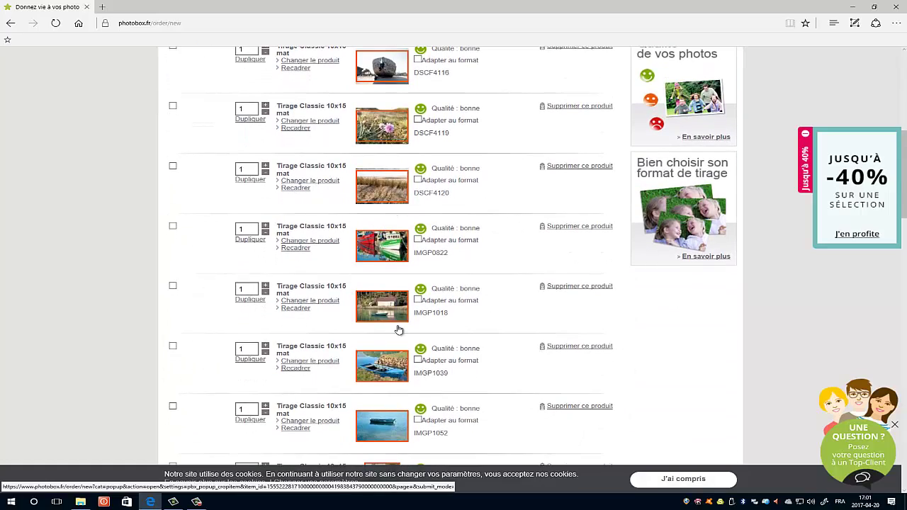
pyautogui.scroll(-4, 401, 277)
pyautogui.scroll(-10, 402, 284)
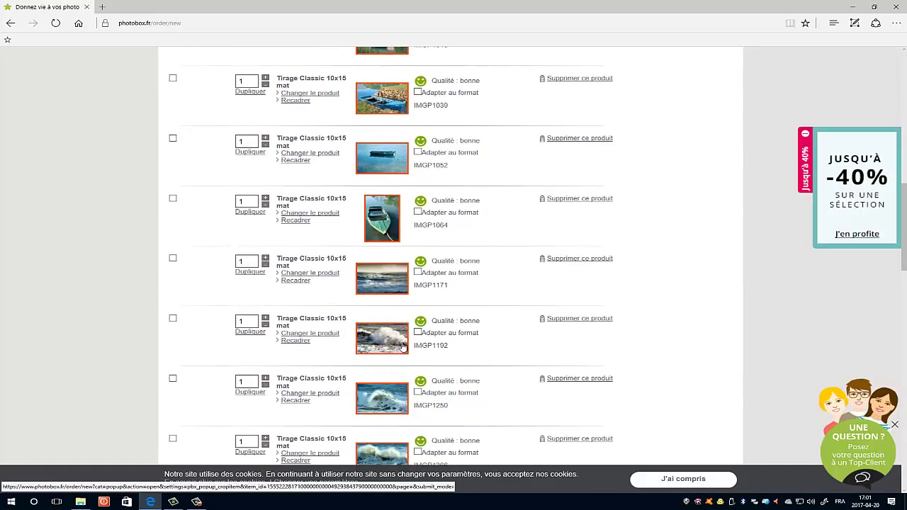
pyautogui.scroll(-4, 402, 343)
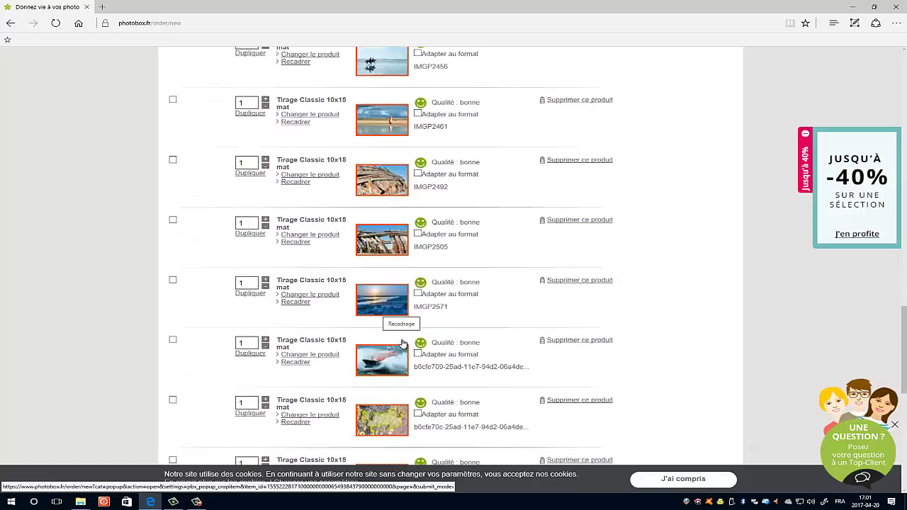
pyautogui.scroll(6, 409, 354)
pyautogui.scroll(10, 408, 362)
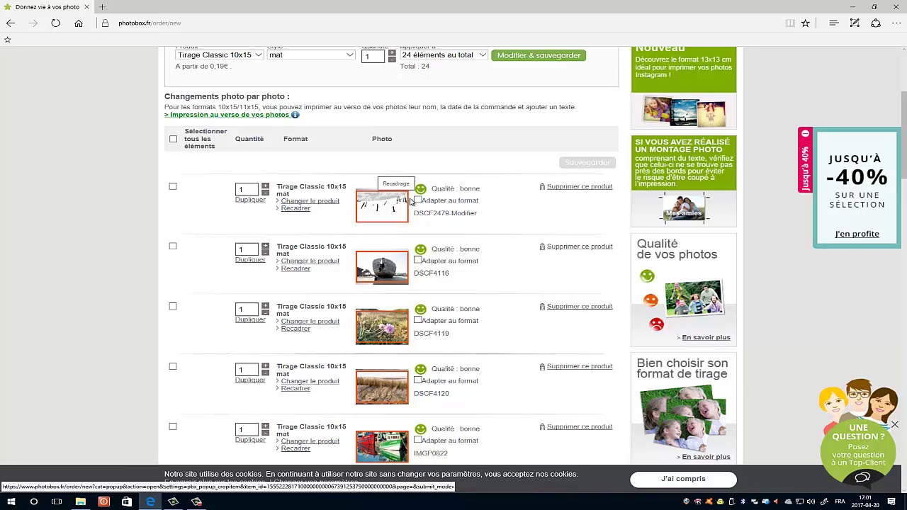
# Change the print product of photo DSCF2479-Modifier to Tirage Classic 11x15 and save.
pyautogui.click(314, 202)
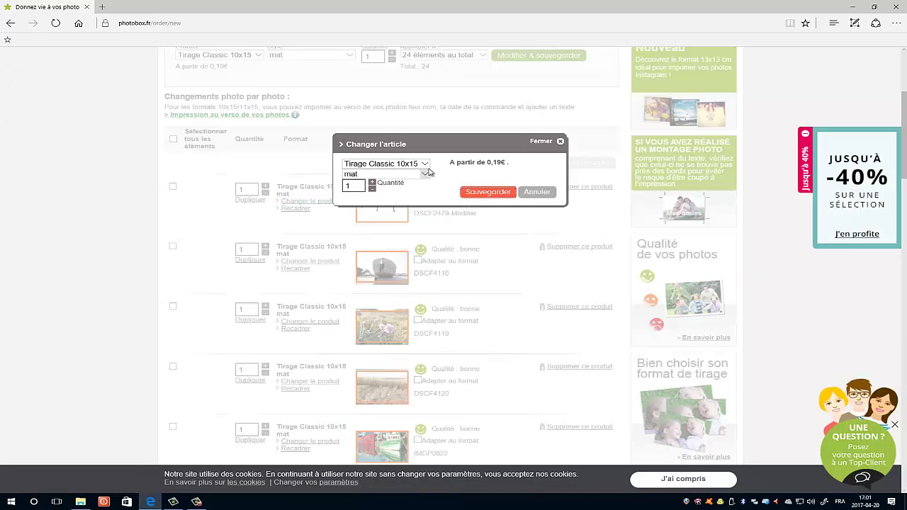
pyautogui.click(424, 164)
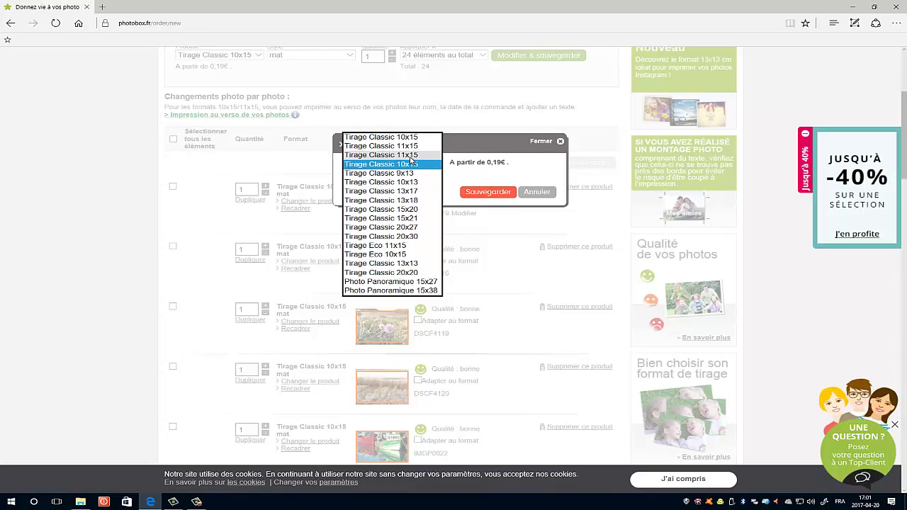
pyautogui.click(411, 154)
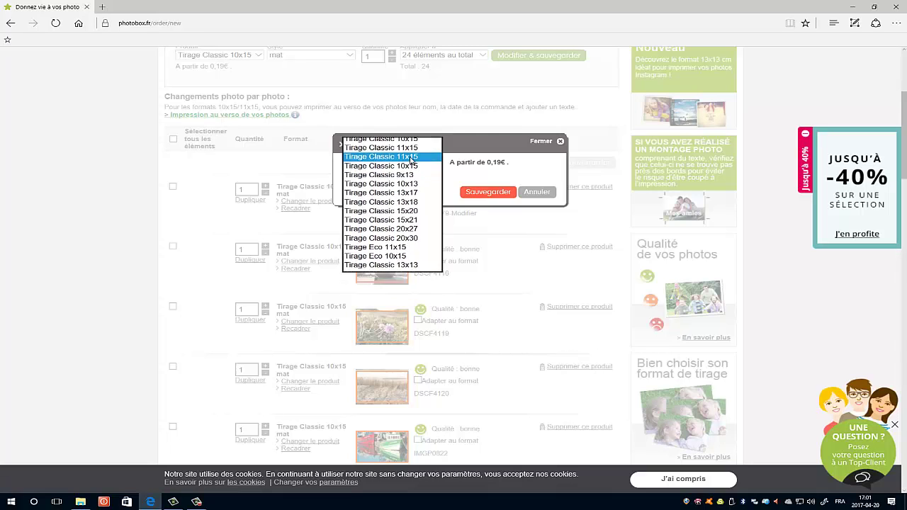
pyautogui.click(486, 192)
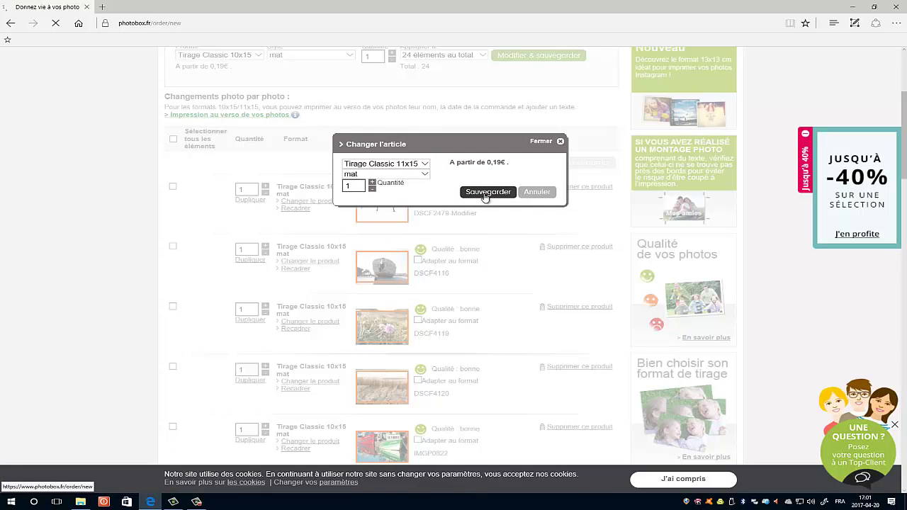
# Change photo DSCF4116 to Tirage Classic 11x15 with a quantity of 2 and save.
pyautogui.scroll(-1, 277, 190)
pyautogui.click(310, 195)
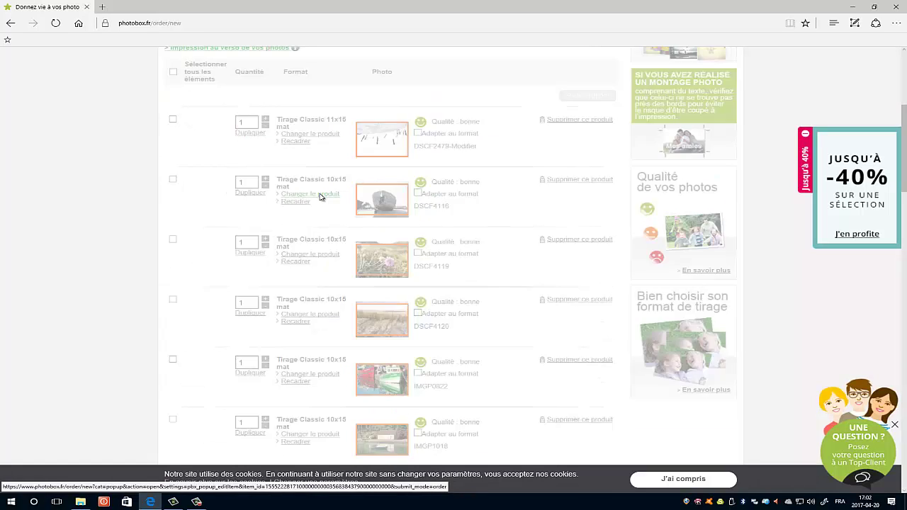
pyautogui.click(386, 164)
pyautogui.click(382, 151)
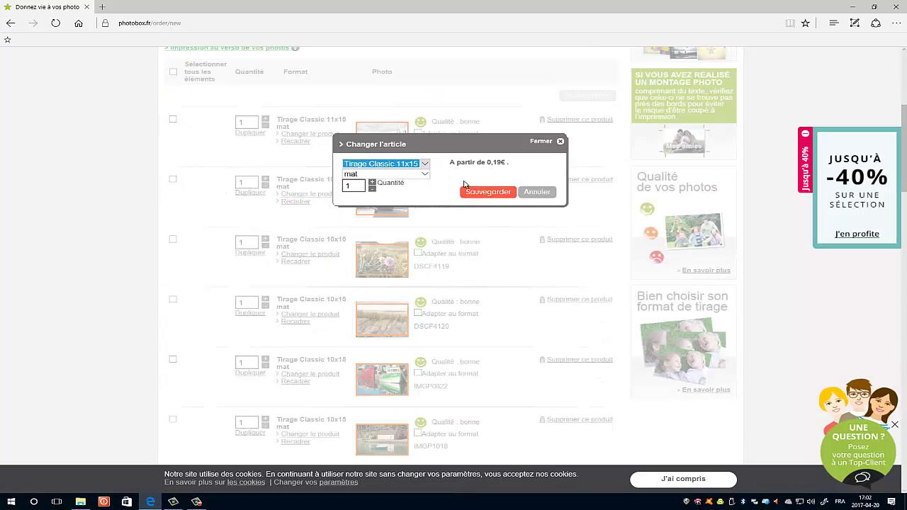
pyautogui.click(372, 182)
pyautogui.click(501, 193)
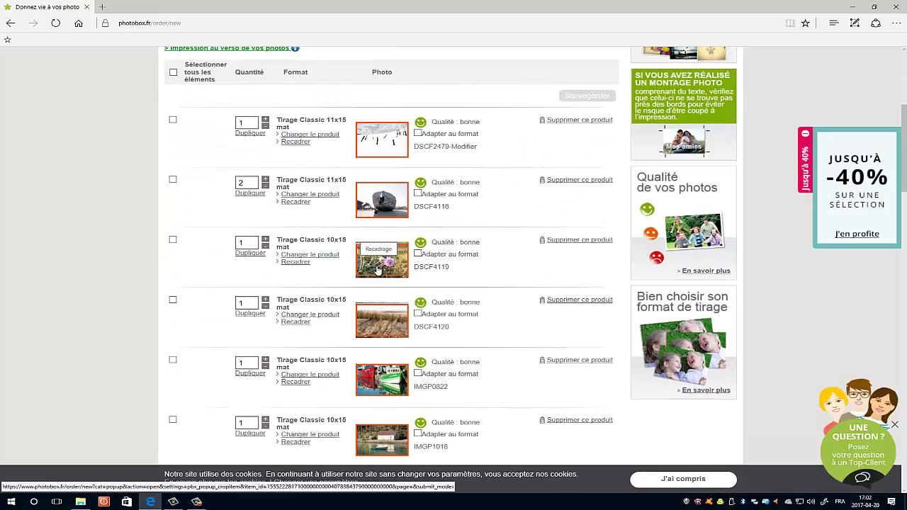
# Switch photo DSCF4119 to the Tirage Classic 11x15 format and save the change.
pyautogui.click(309, 254)
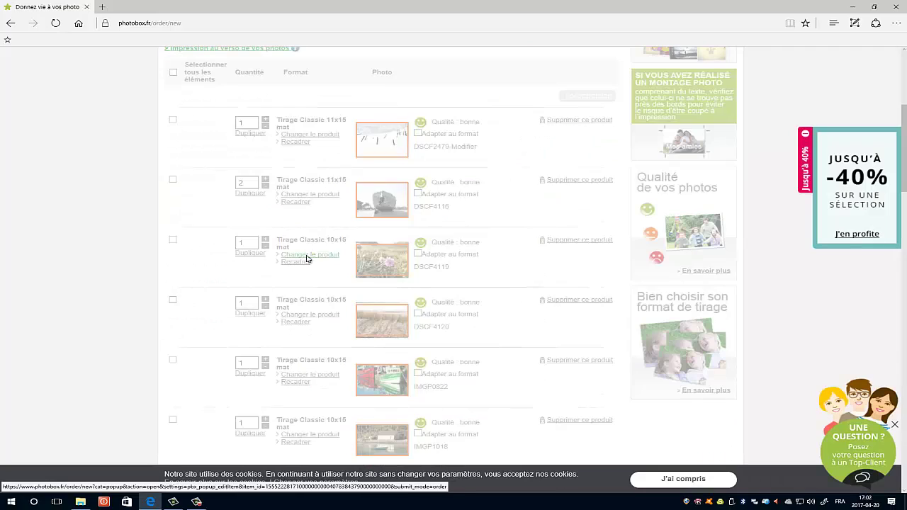
pyautogui.click(423, 165)
pyautogui.click(383, 151)
pyautogui.click(482, 192)
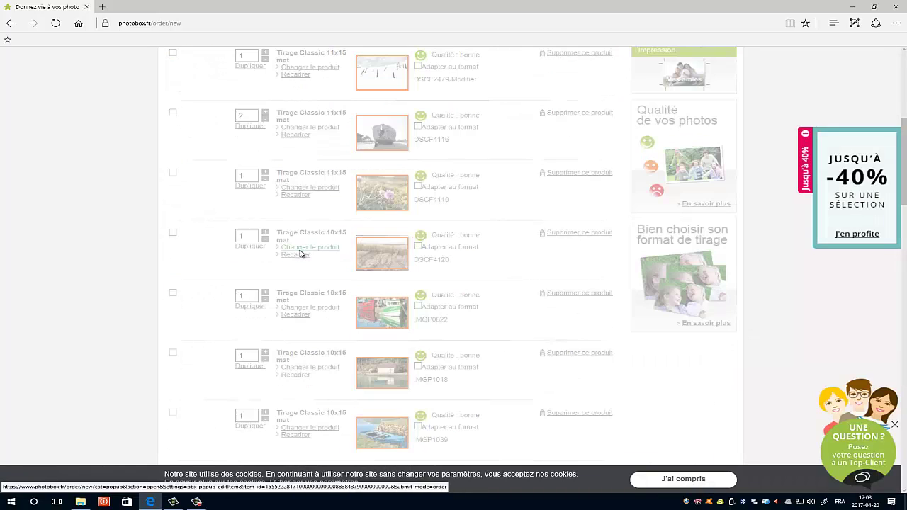
# Set the print format of photo DSCF4120 to Tirage Classic 11x15 and save.
pyautogui.click(302, 247)
pyautogui.click(423, 163)
pyautogui.click(382, 153)
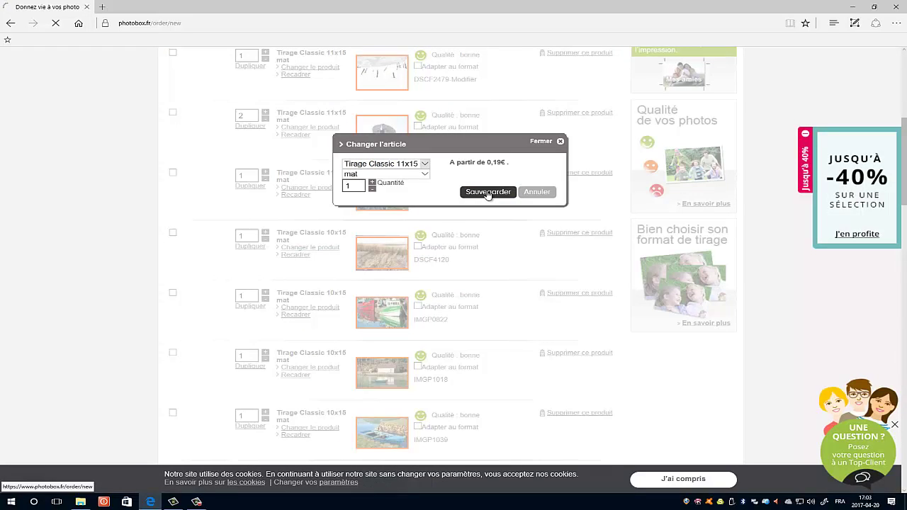
pyautogui.click(487, 192)
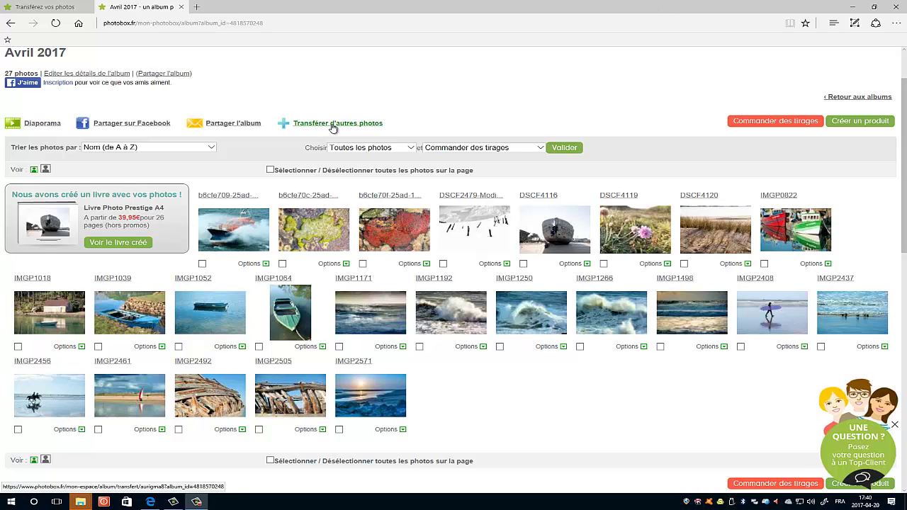
pyautogui.scroll(1, 567, 139)
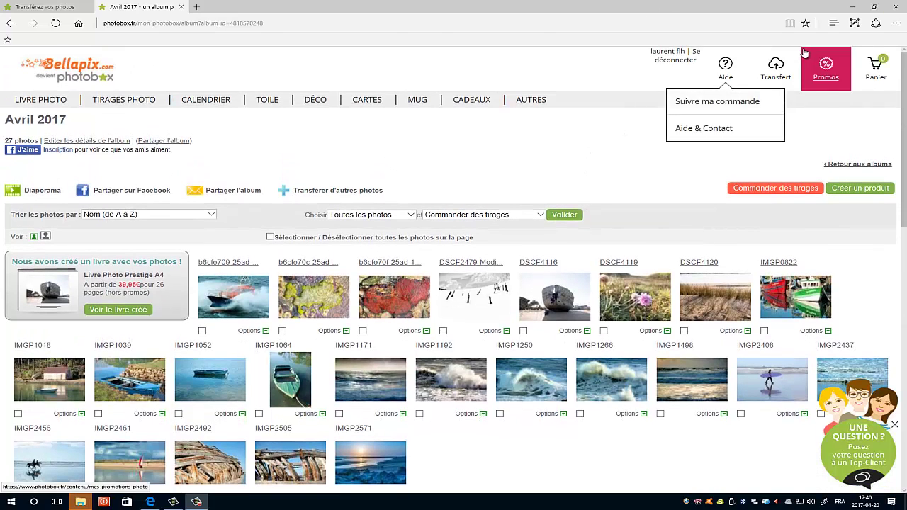